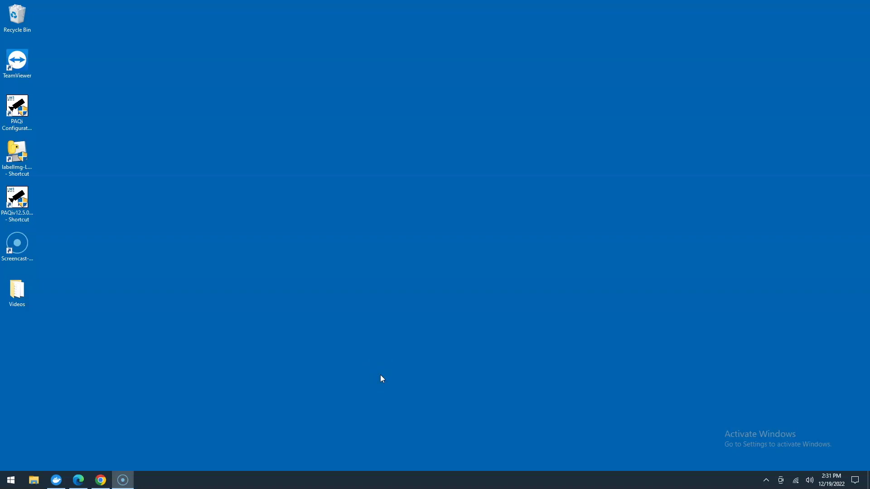
Step: Launch the PAQi Label and Train program from its labelImg desktop shortcut
left_click(17, 158)
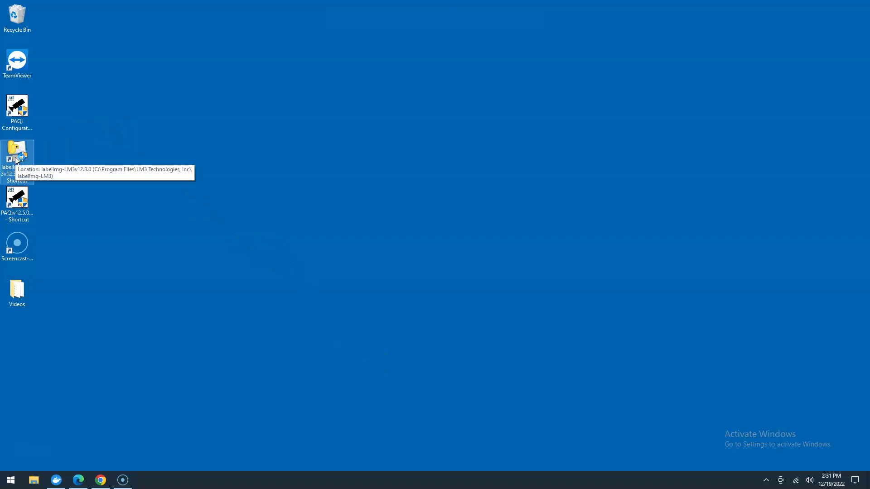
double_click(15, 160)
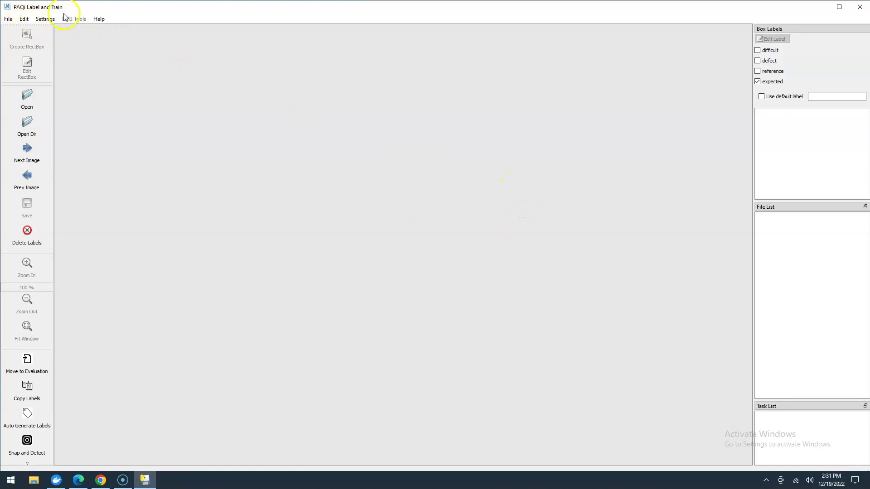
Step: Review the available file, box editing, display settings and help commands without changing any option
left_click(8, 20)
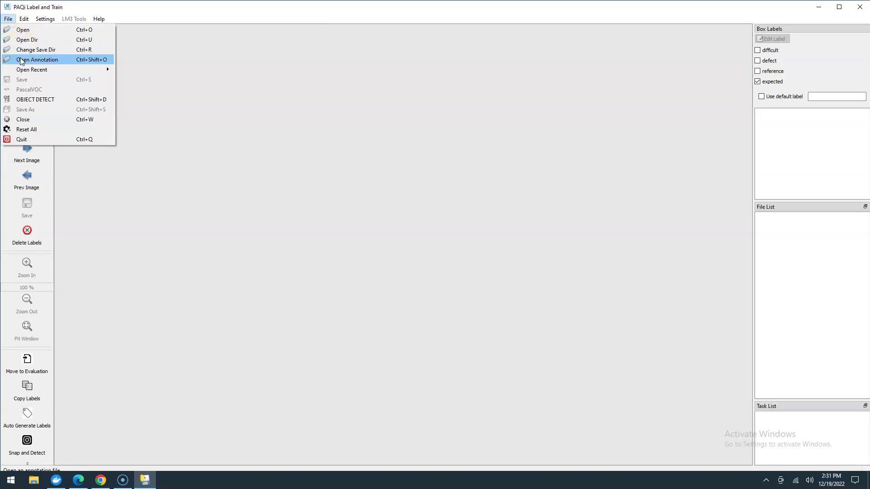
mouse_move(31, 71)
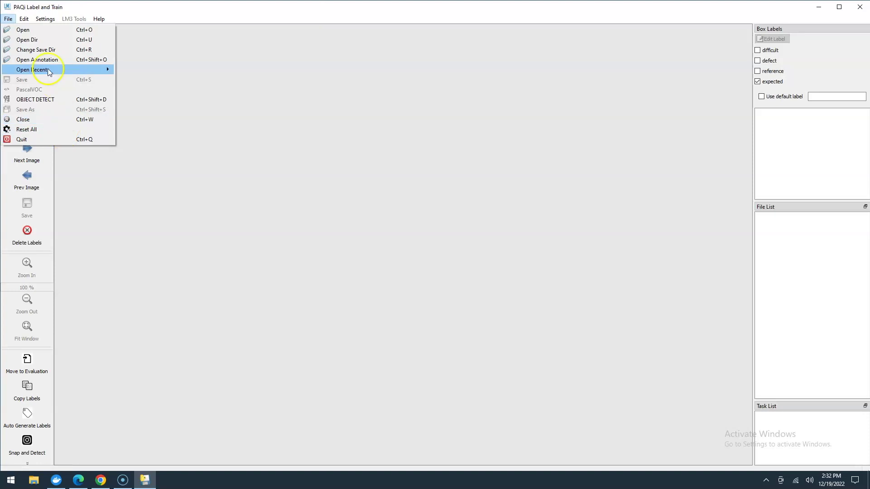
left_click(24, 19)
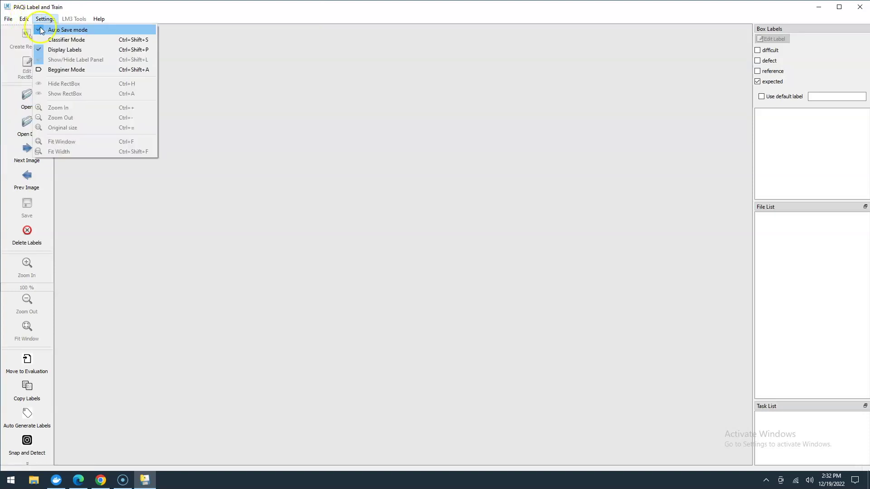
left_click(28, 36)
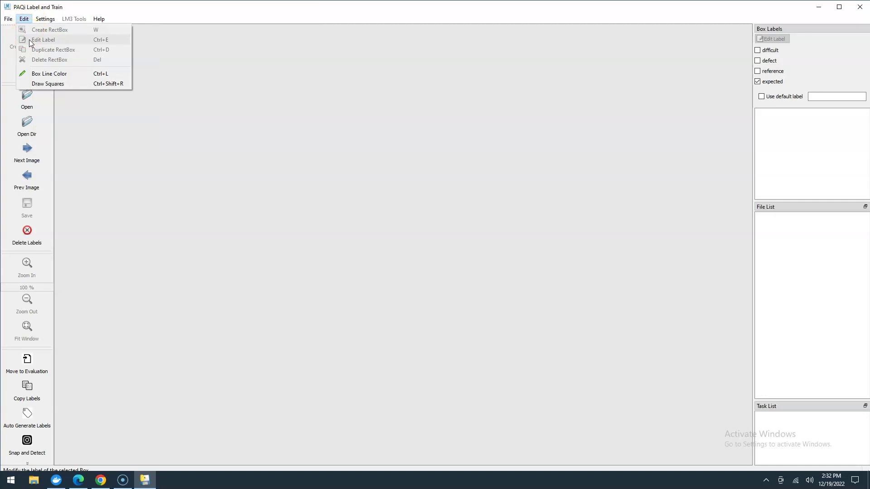
left_click(30, 70)
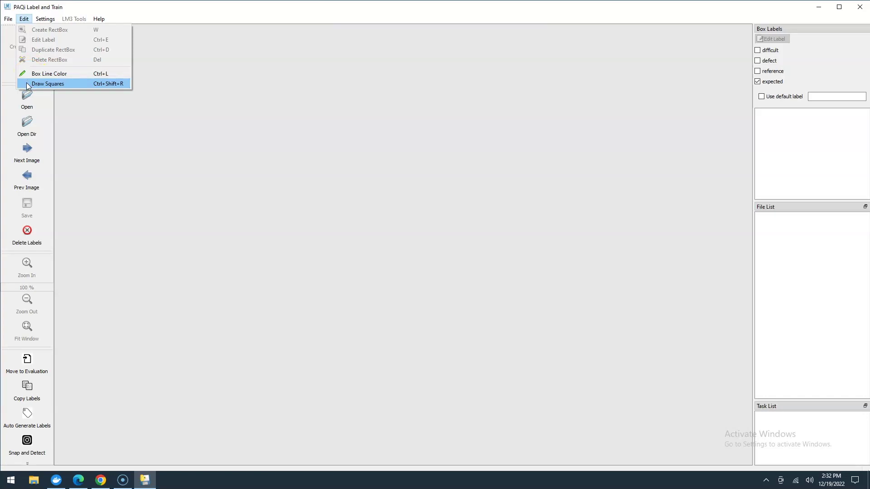
left_click(40, 22)
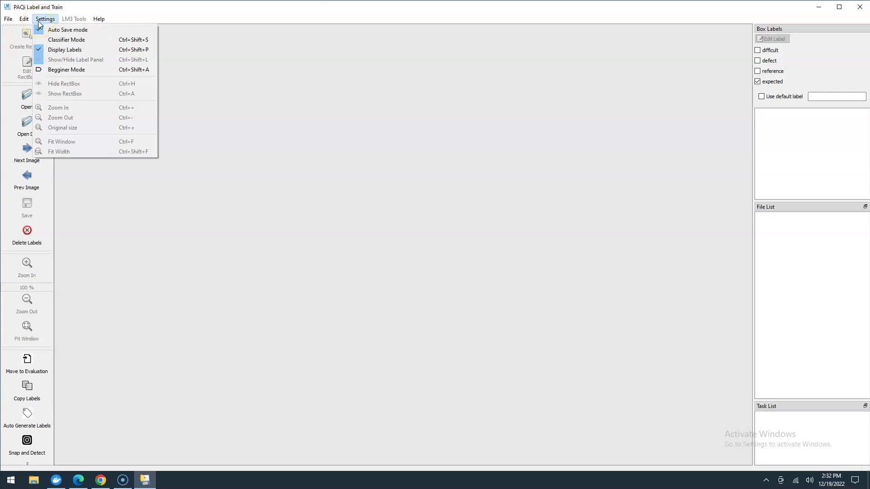
left_click(66, 28)
left_click(50, 20)
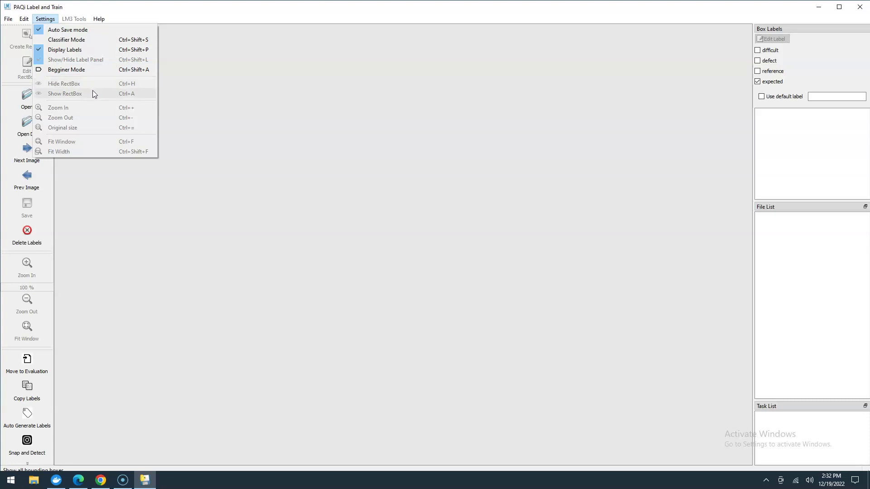
left_click(88, 109)
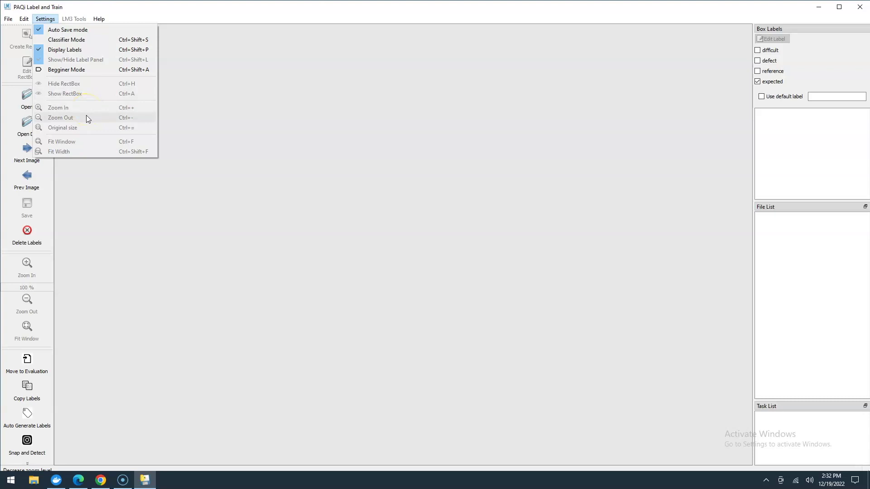
left_click(86, 138)
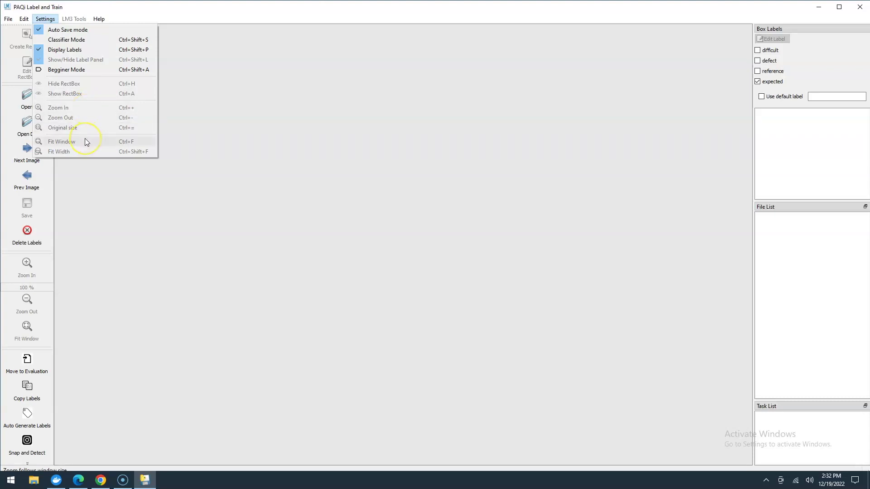
left_click(84, 150)
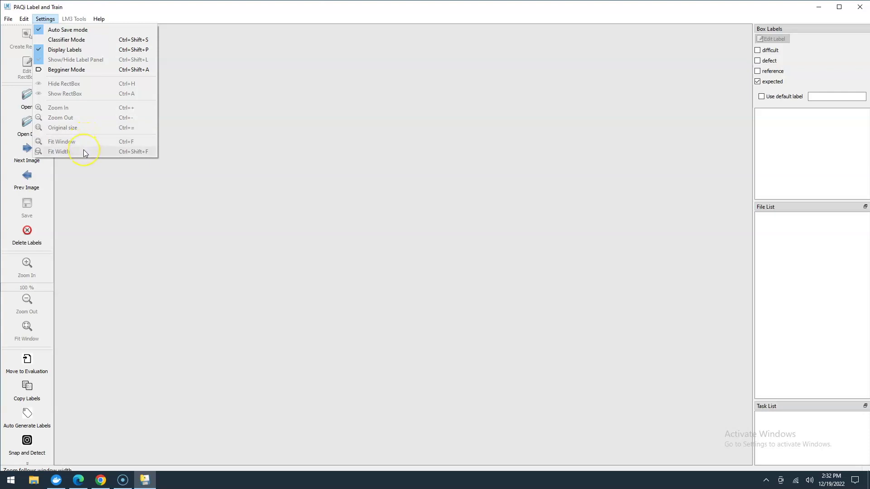
left_click(98, 18)
left_click(79, 20)
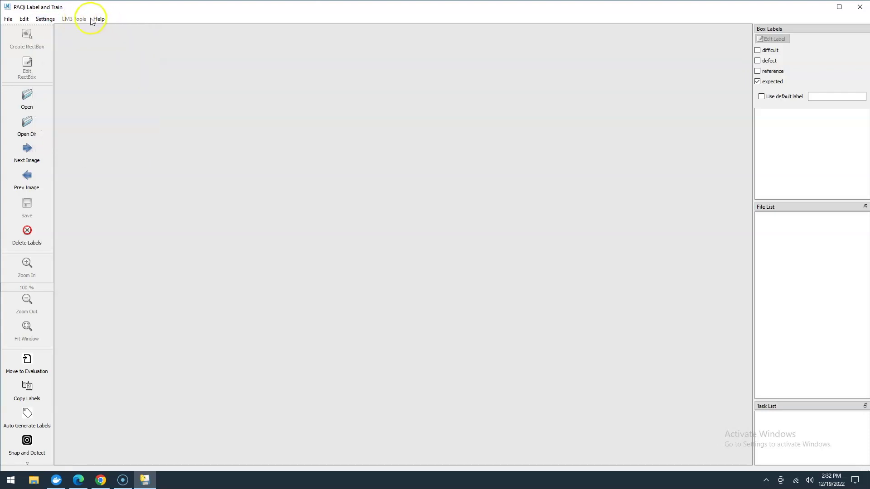
left_click(97, 19)
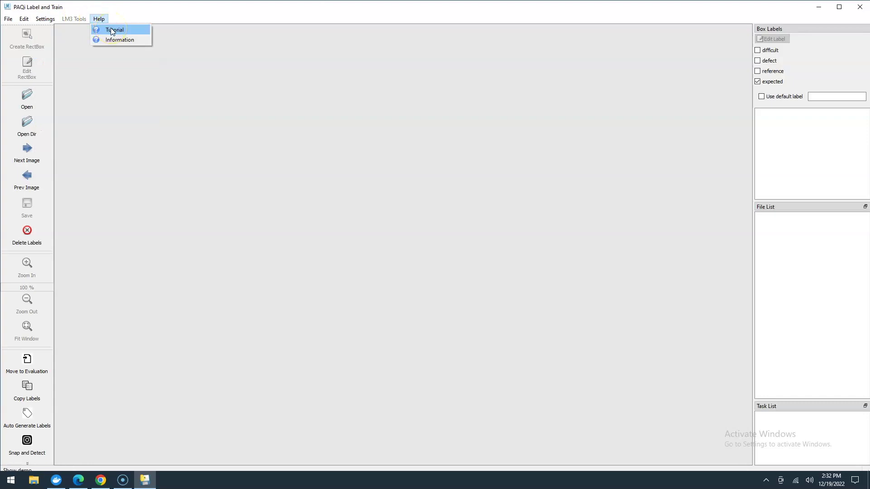
left_click(96, 61)
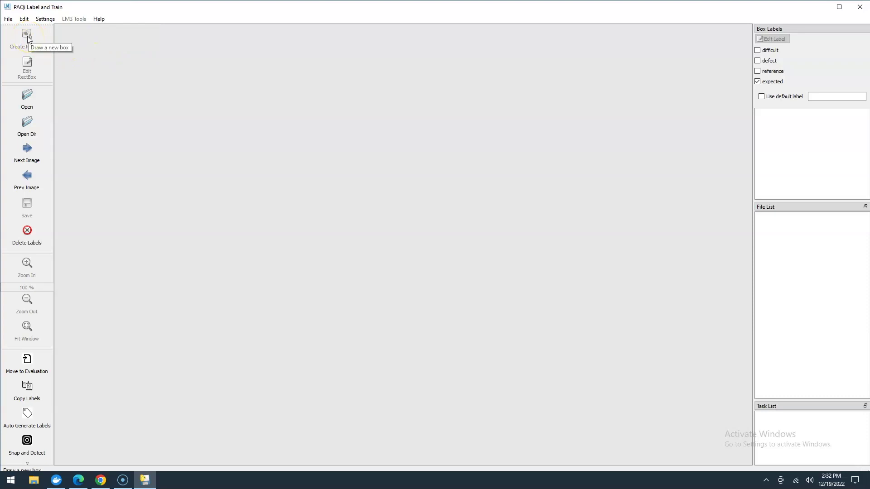
Step: Examine the descriptions of the box, file, image navigation, zoom, evaluation and labelling tools, plus the box label options
left_click(27, 64)
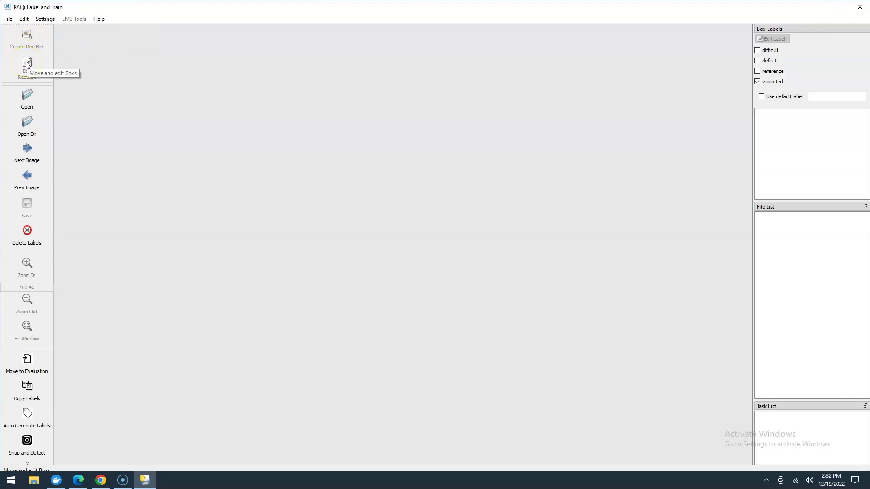
left_click(27, 98)
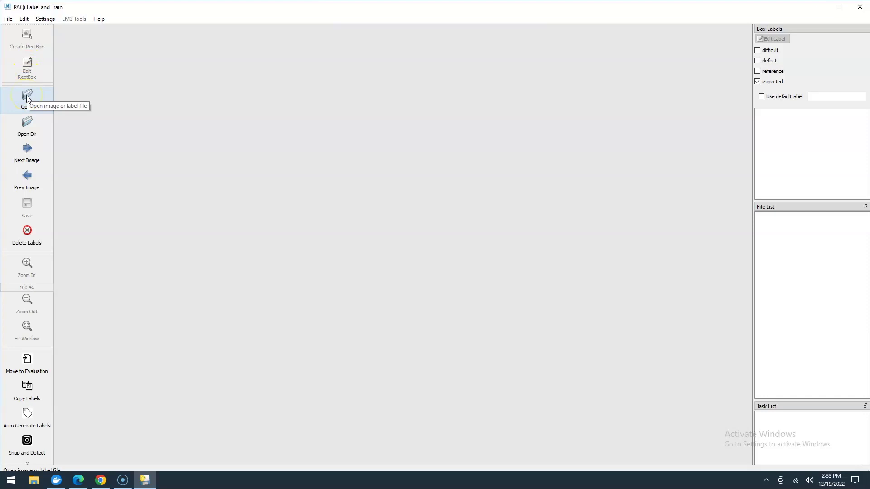
left_click(27, 123)
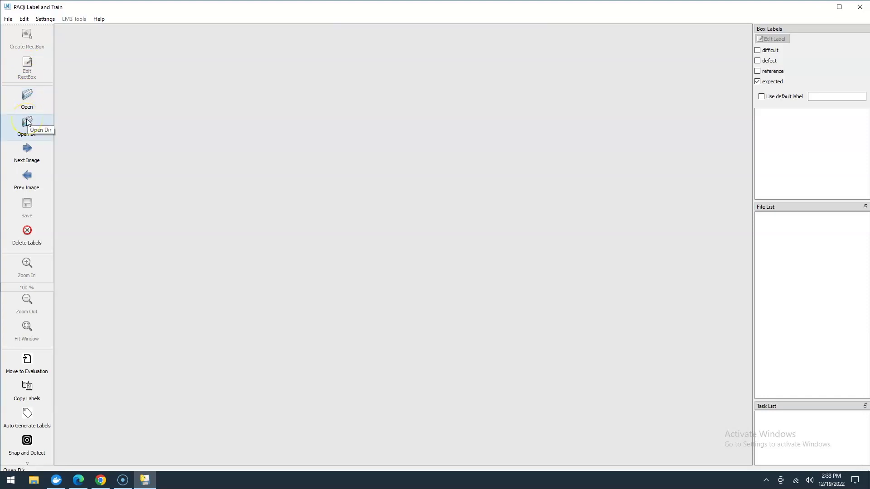
left_click(26, 153)
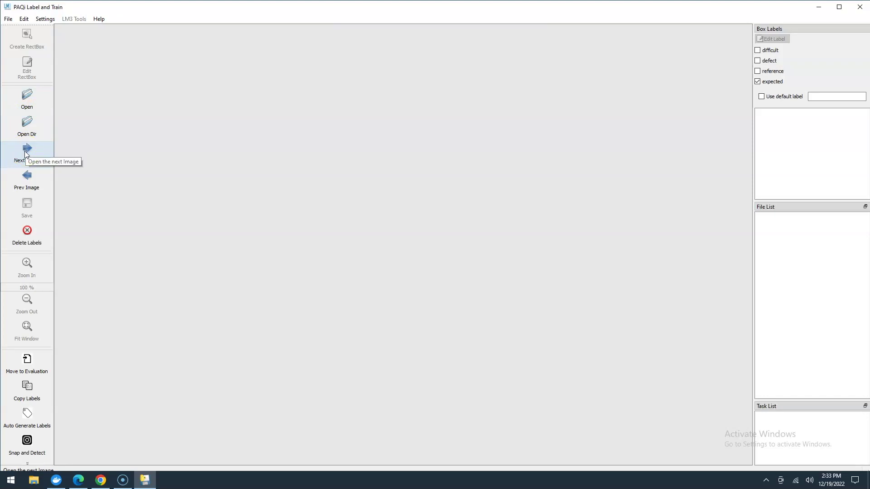
left_click(24, 179)
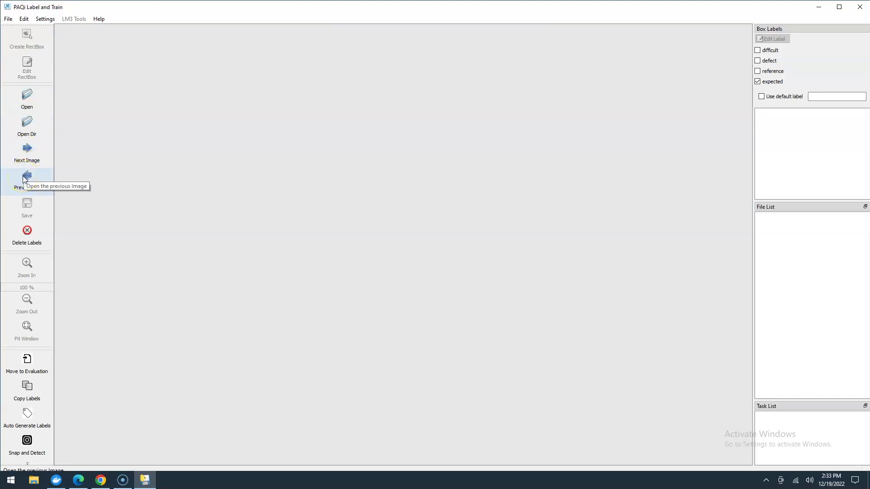
left_click(25, 205)
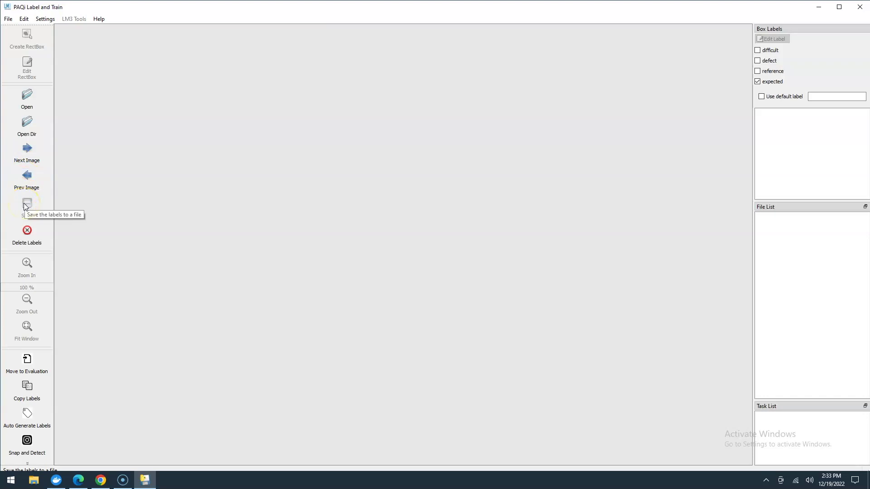
left_click(28, 231)
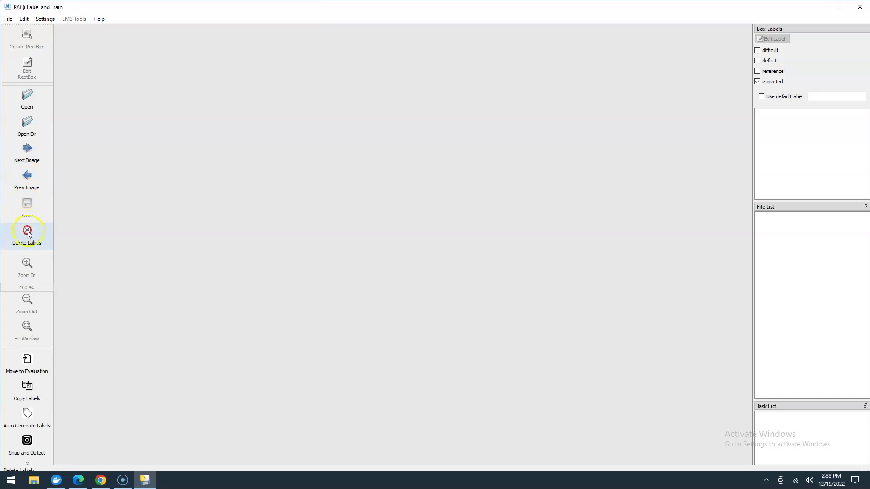
left_click(27, 266)
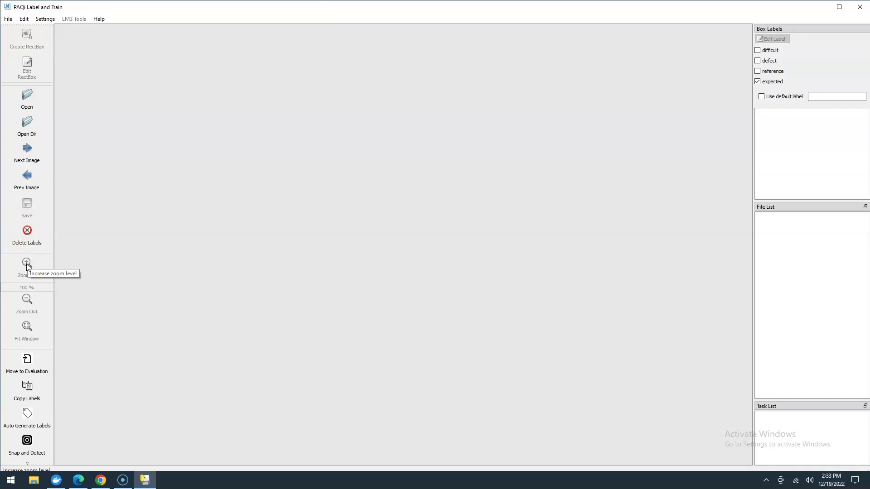
left_click(28, 303)
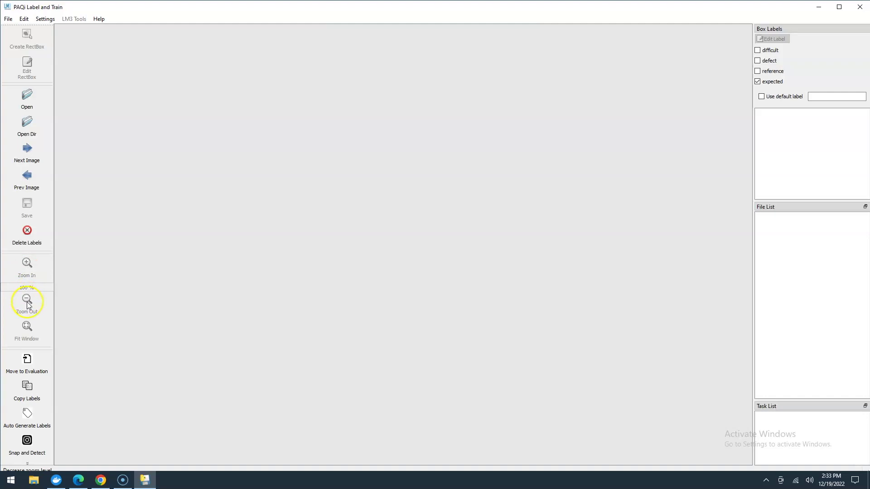
left_click(26, 326)
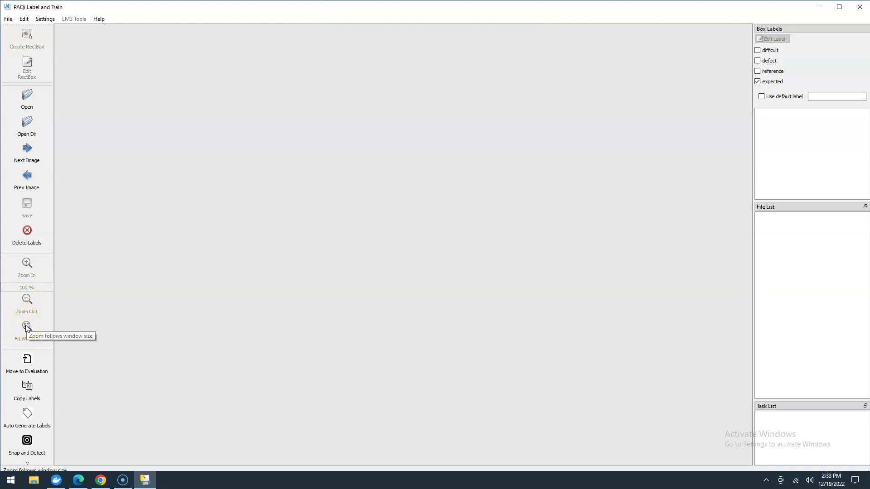
left_click(27, 359)
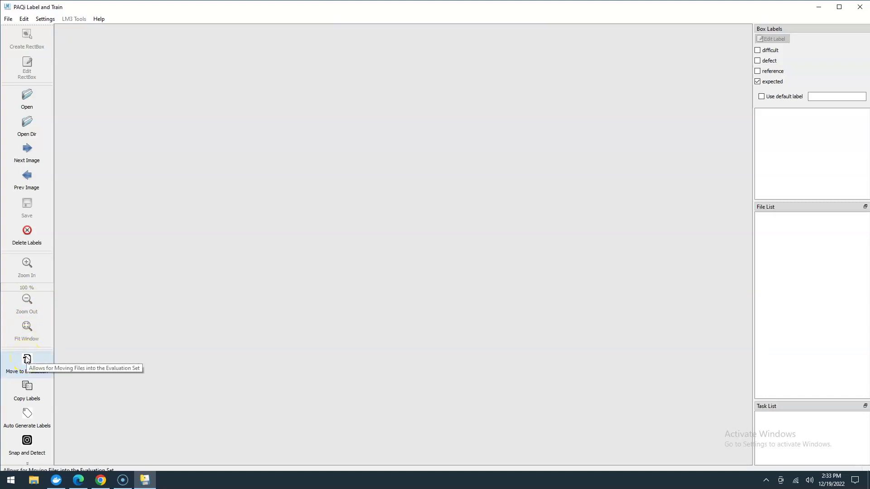
left_click(27, 386)
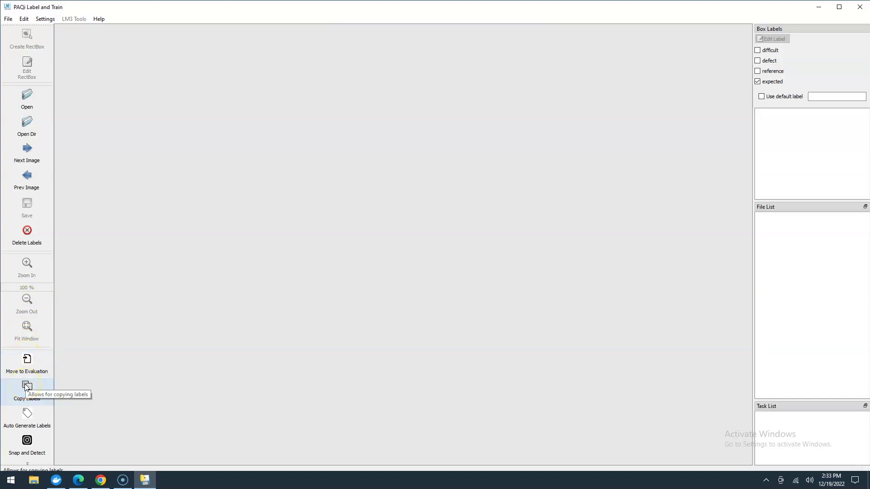
left_click(27, 414)
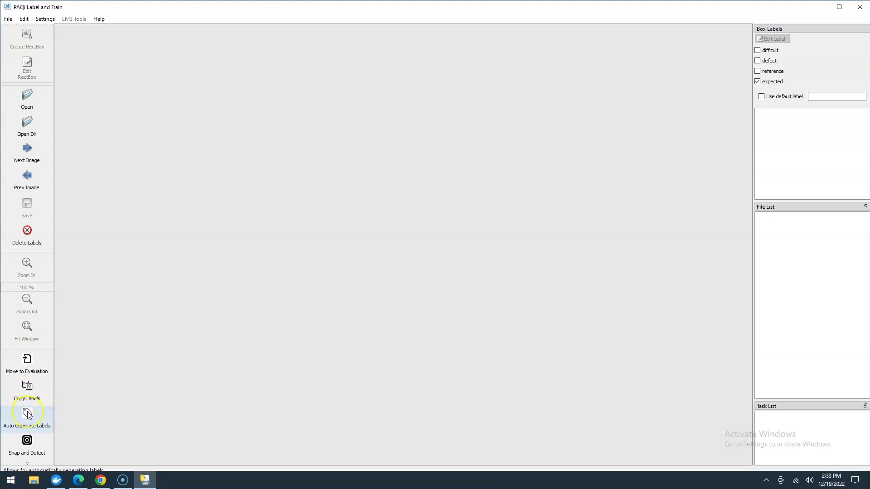
left_click(29, 439)
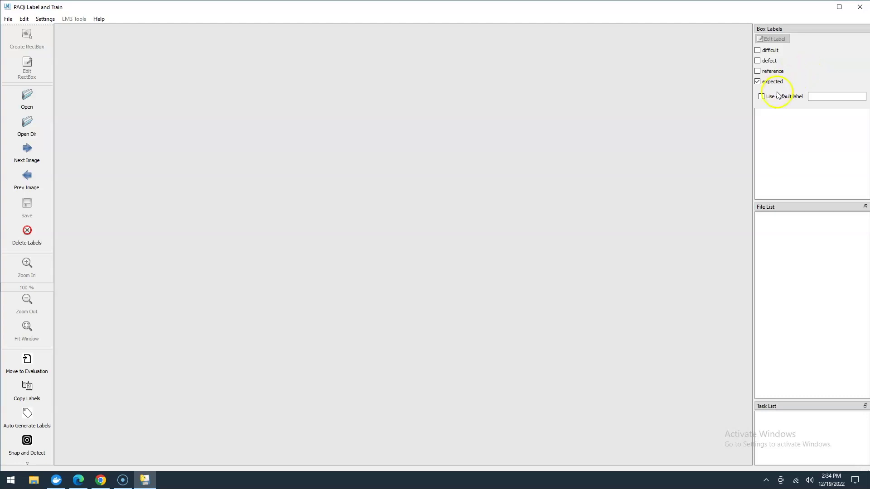
left_click(772, 107)
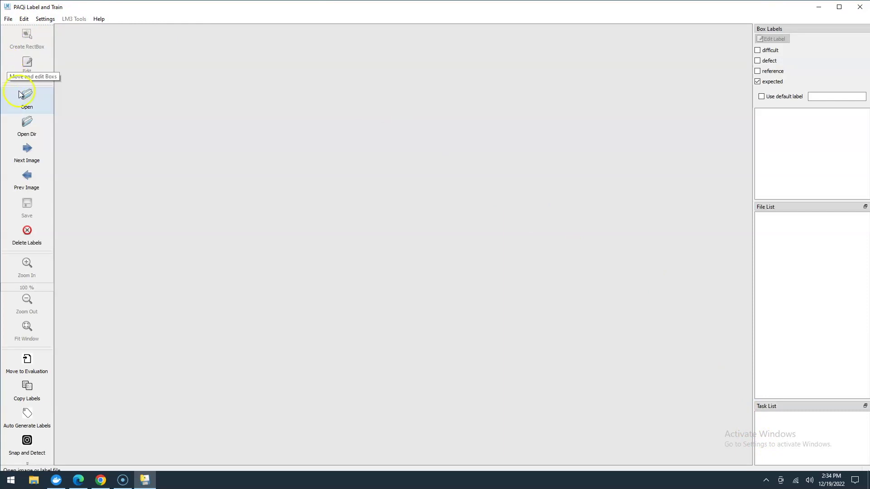
Step: Open the image directory Demo1Parts\1\0 from the 12-15-2022 Images folder
left_click(28, 120)
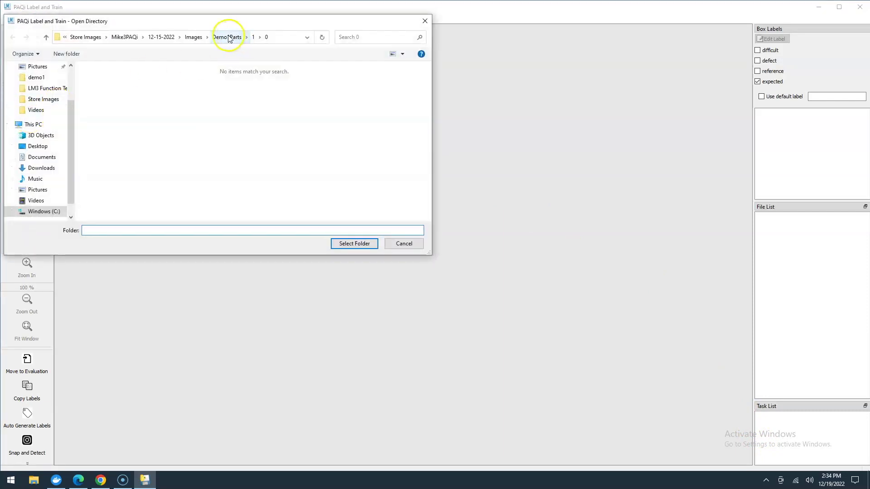
left_click(355, 243)
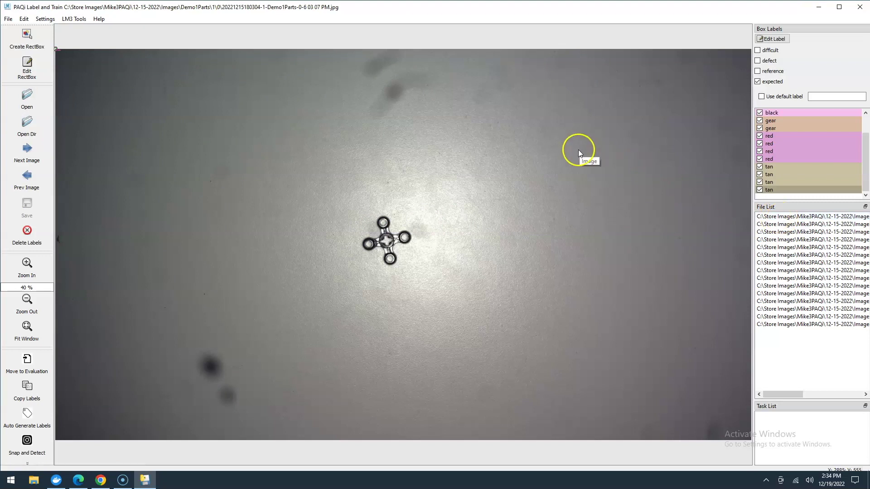
Step: Review the LM3 commands for label copying, image augmentation, evaluation, cropping, QC Hero zipping and attribute handling
left_click(82, 21)
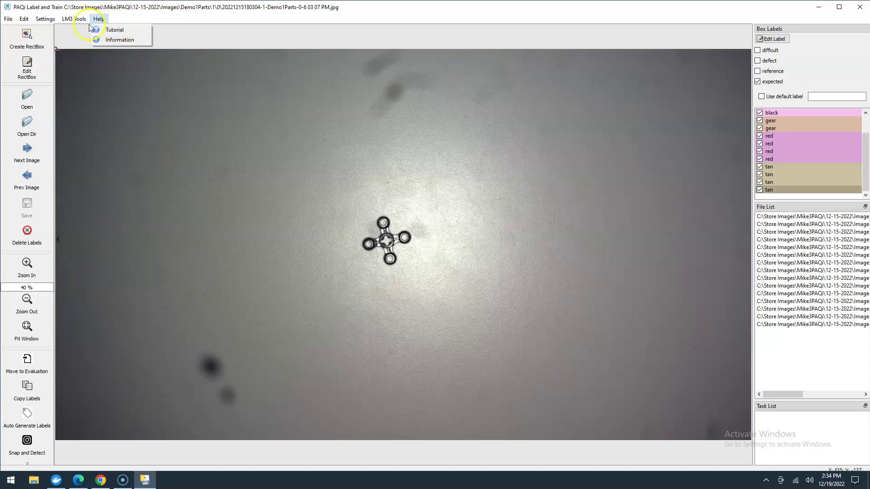
left_click(86, 20)
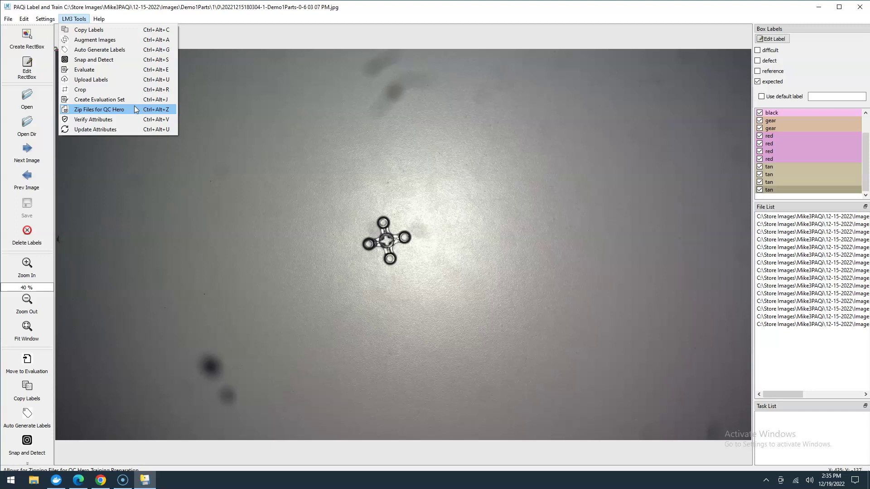
left_click(140, 129)
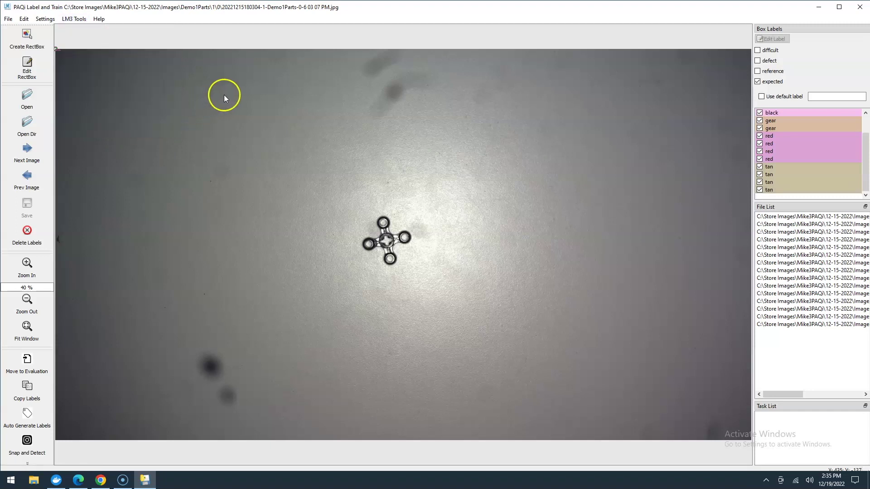
Step: Switch to Beginner Mode to examine its capture, label, package and evaluate tools, and return to the standard interface
left_click(49, 20)
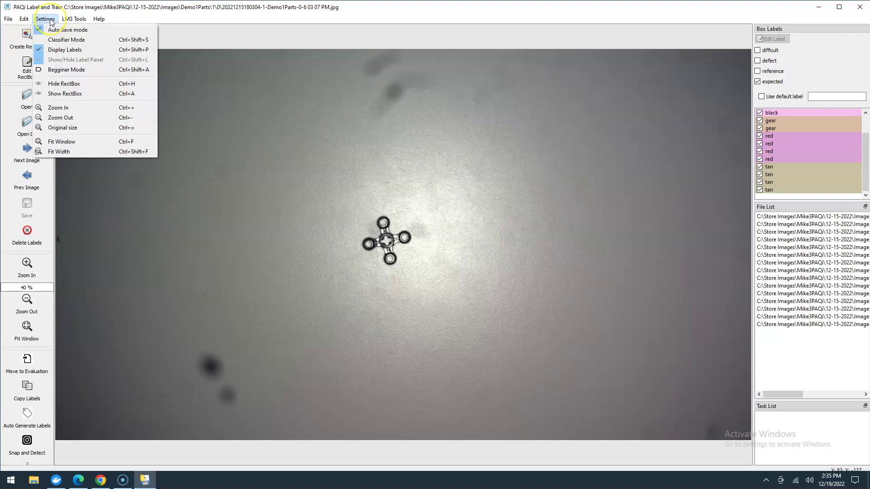
left_click(67, 70)
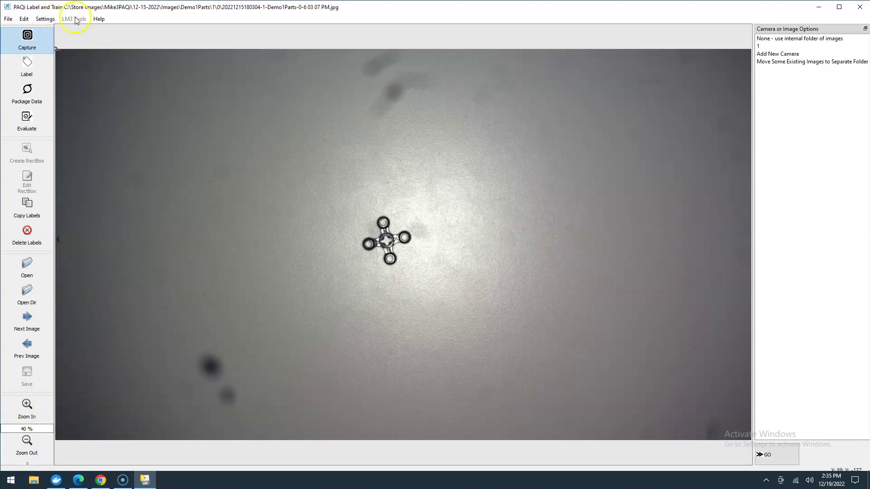
left_click(46, 20)
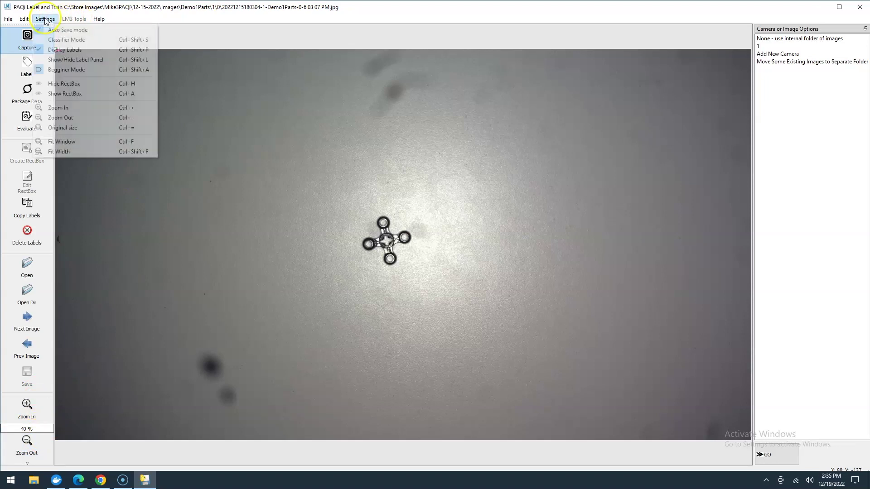
left_click(57, 70)
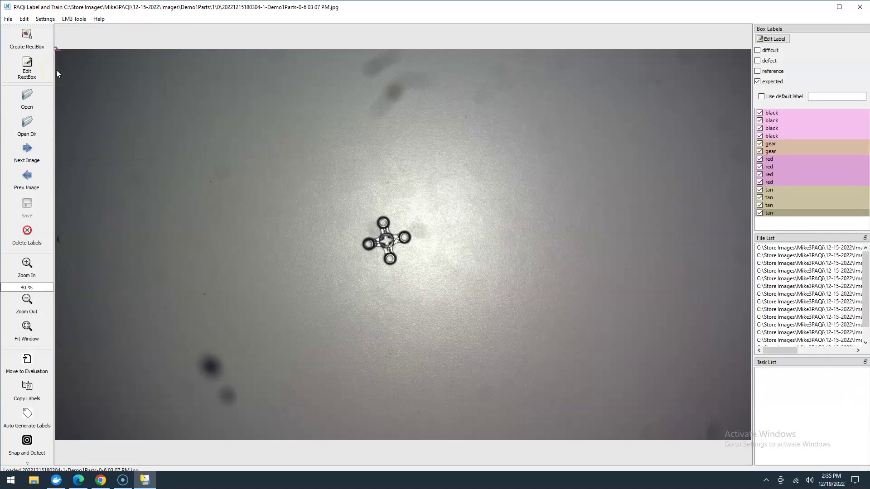
left_click(70, 61)
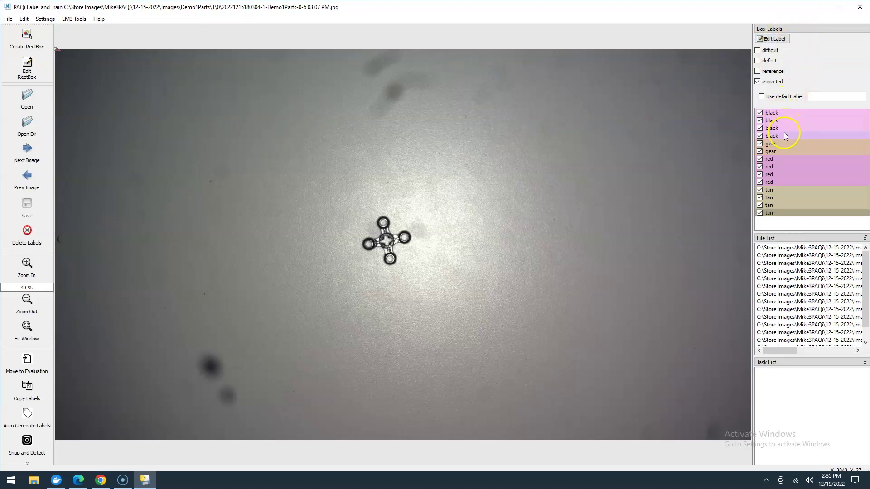
Step: Delete all the tan, red, gear and black box labels from the current image
left_click(783, 206)
left_click(783, 212)
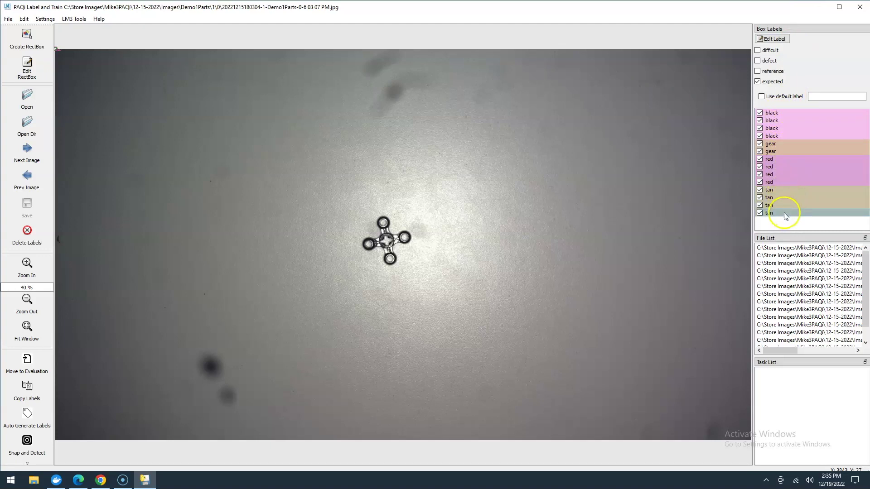
key("Delete")
key("Delete")
key("Delete")
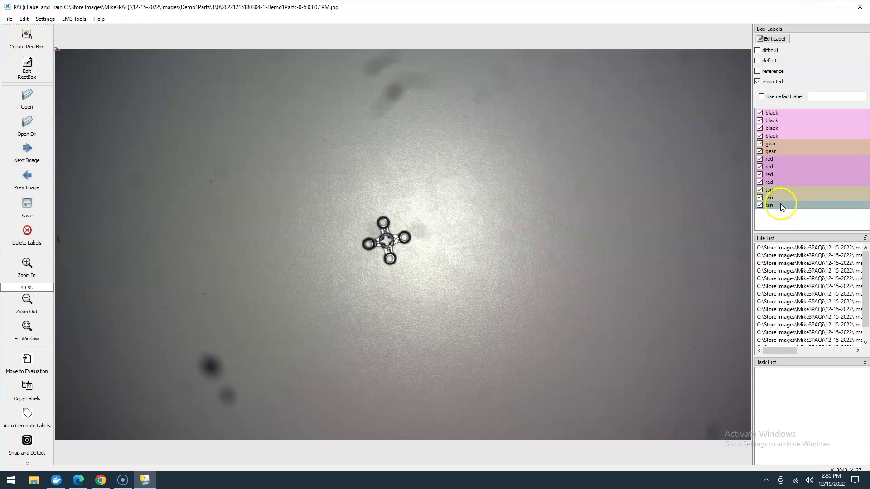
key("Delete")
key("Delete")
key("Delete")
key("Delete")
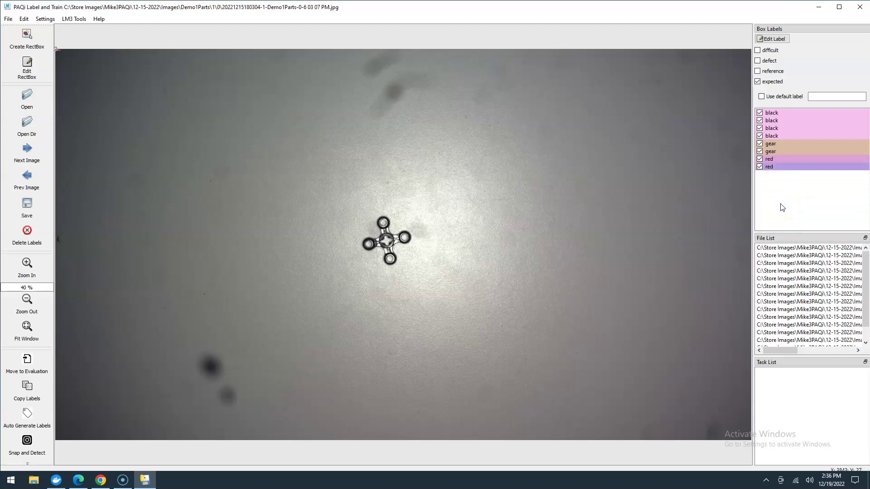
key("Delete")
key("Delete")
key("Delete")
key("Delete")
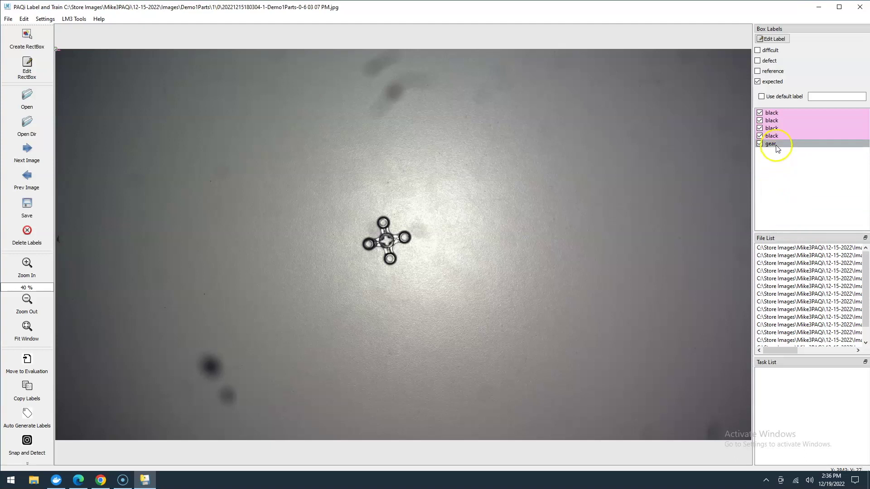
key("Delete")
key("Delete")
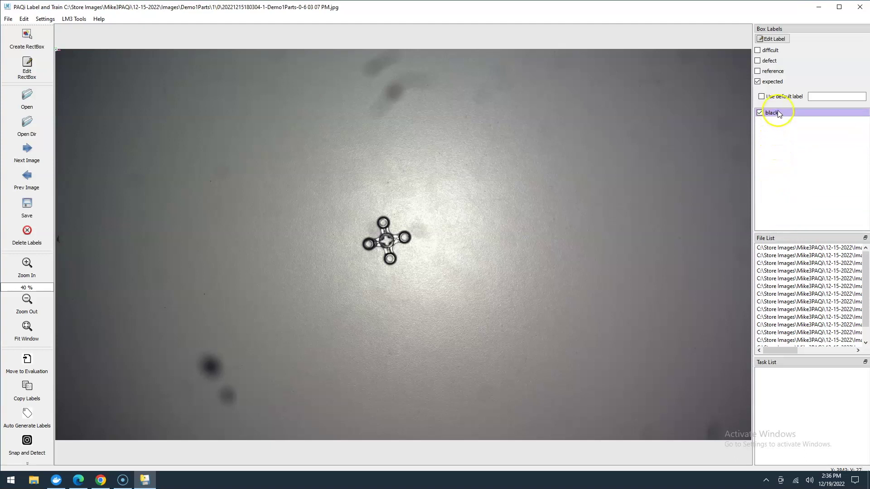
right_click(778, 114)
left_click(799, 126)
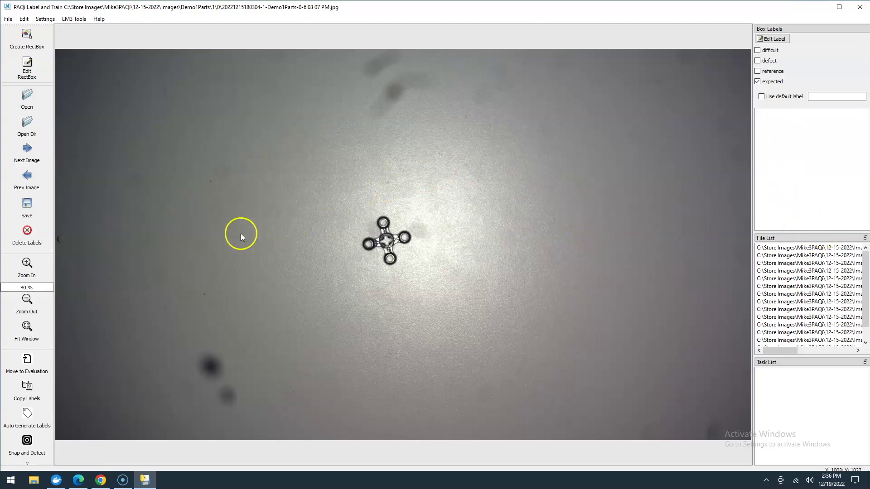
Step: Save the current image's cleared label set and copy it to all images in the directory
left_click(31, 399)
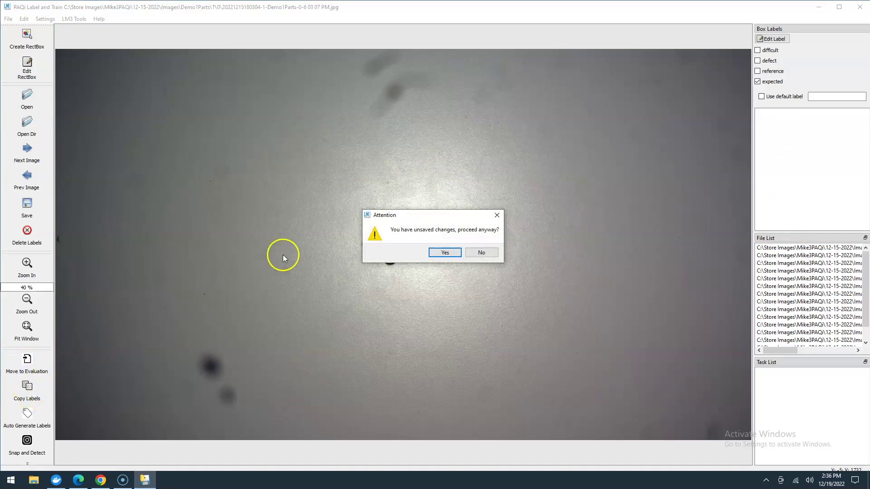
left_click(476, 253)
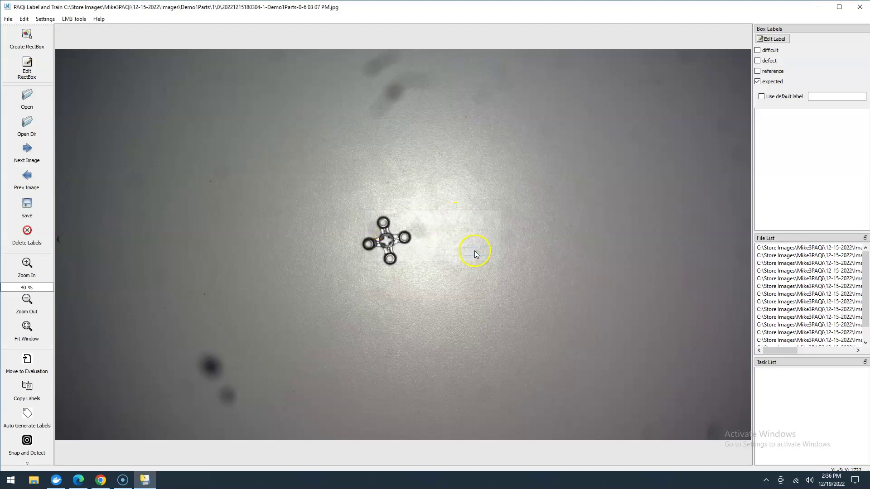
left_click(12, 212)
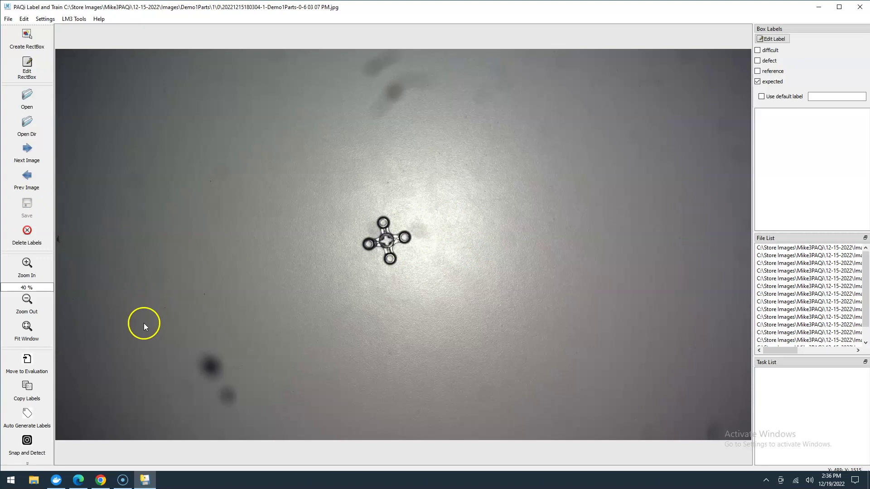
left_click(27, 390)
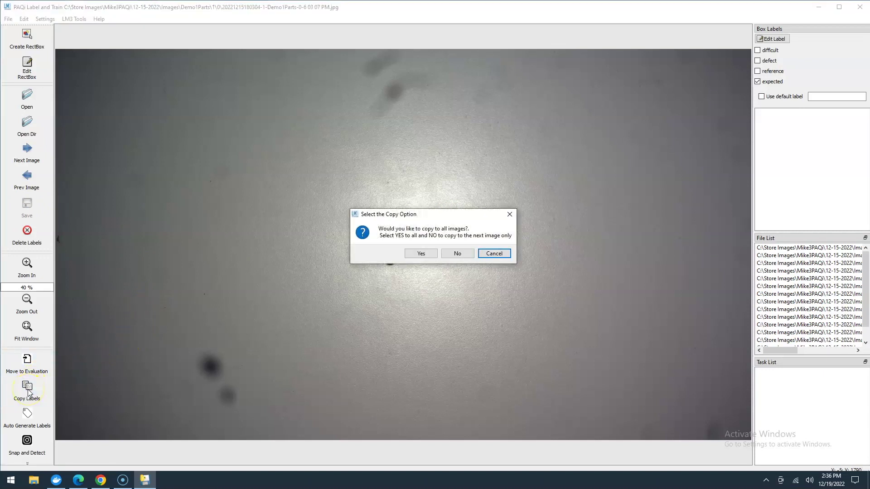
left_click(422, 254)
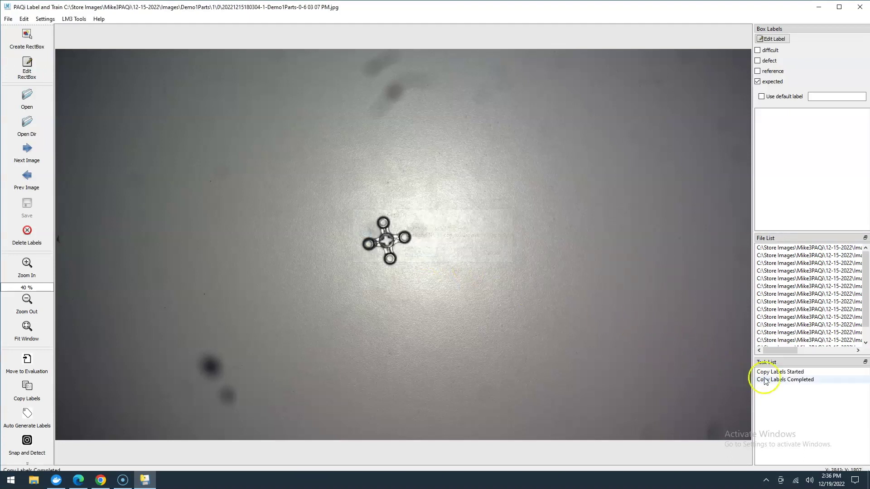
Step: Open several images from the file list to check their box labels, and return to the first image
left_click(833, 383)
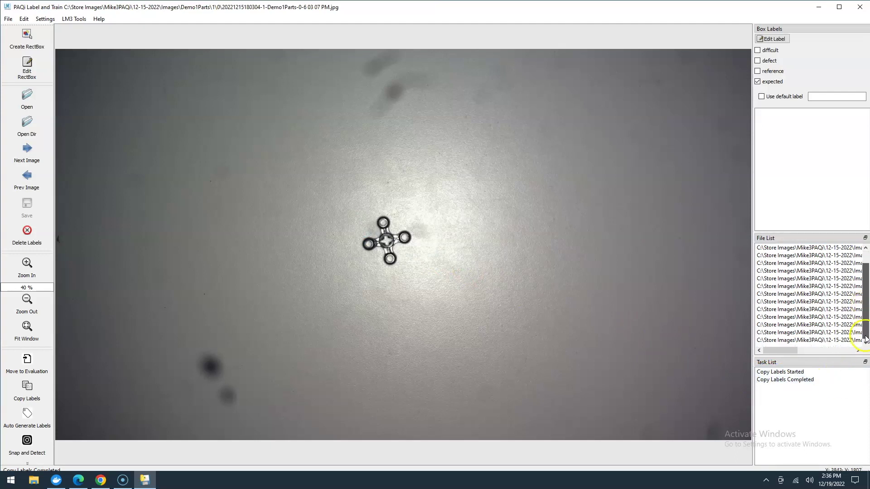
left_click(841, 287)
scroll(827, 276, "up", 1)
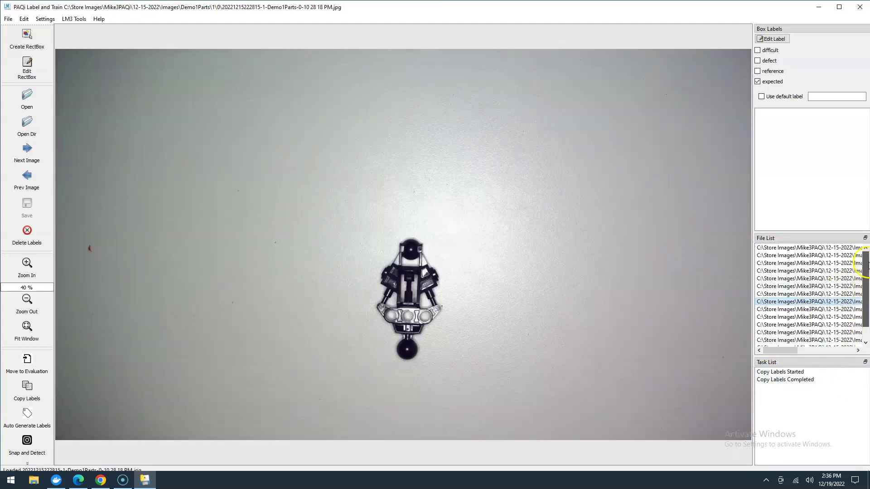
left_click(827, 271)
left_click(820, 249)
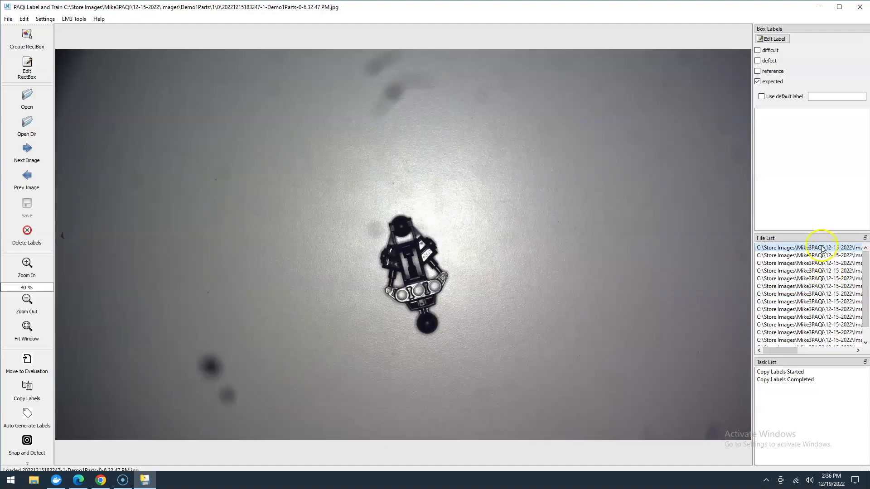
left_click(807, 317)
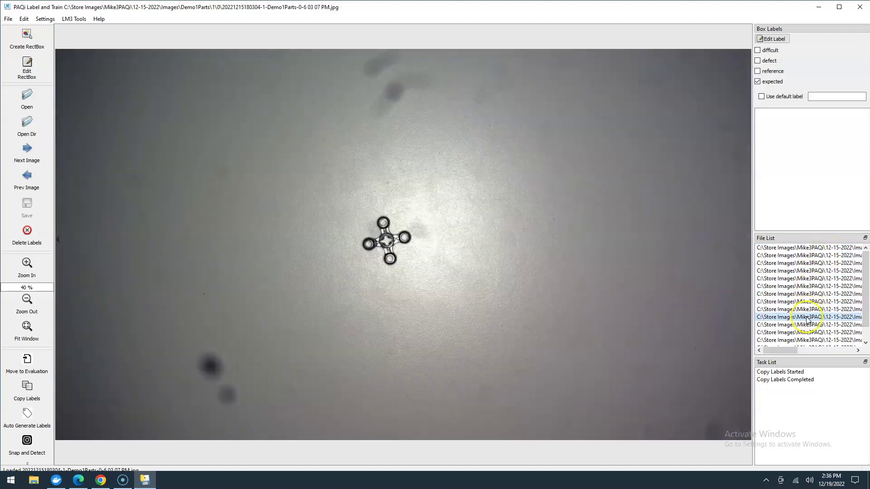
left_click(804, 332)
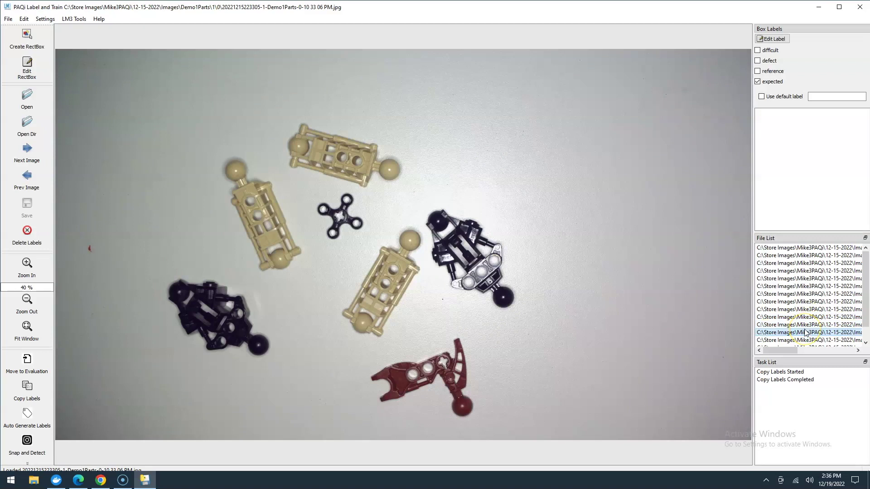
left_click(841, 247)
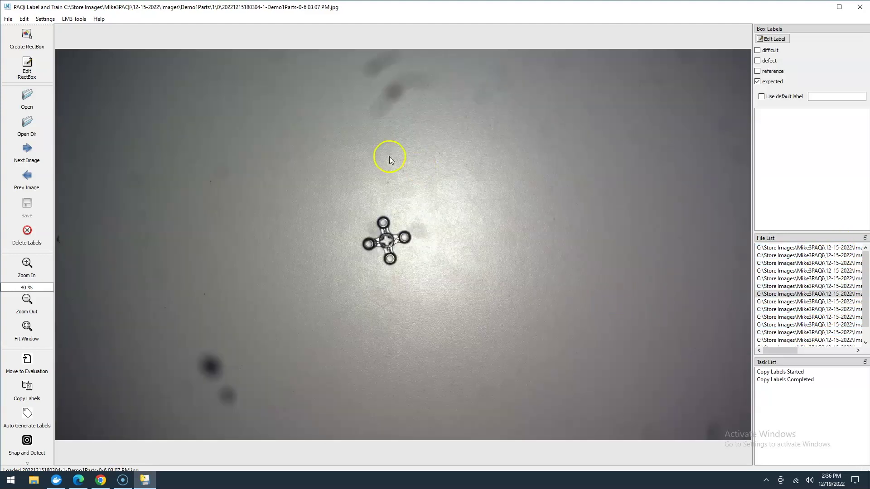
Step: Draw a rectangular box around the small four-armed part and label it gear, with the expected attribute
left_click(27, 40)
left_click(25, 39)
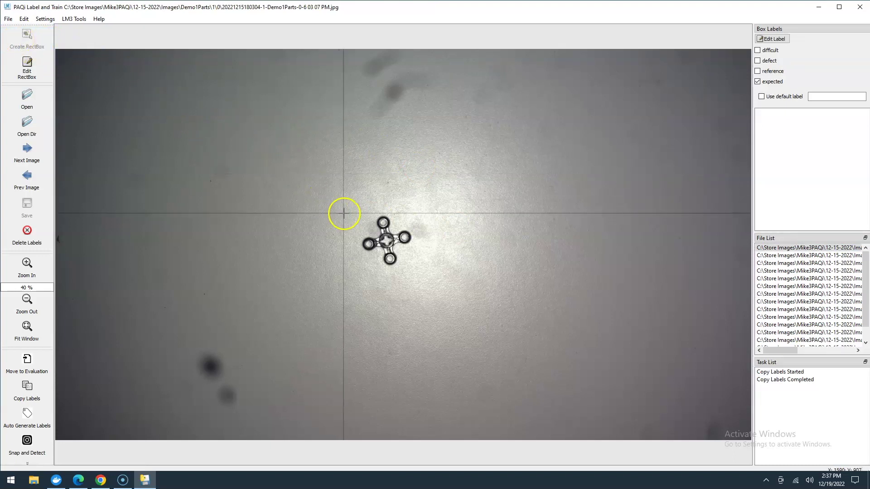
left_click_drag(351, 208, 422, 268)
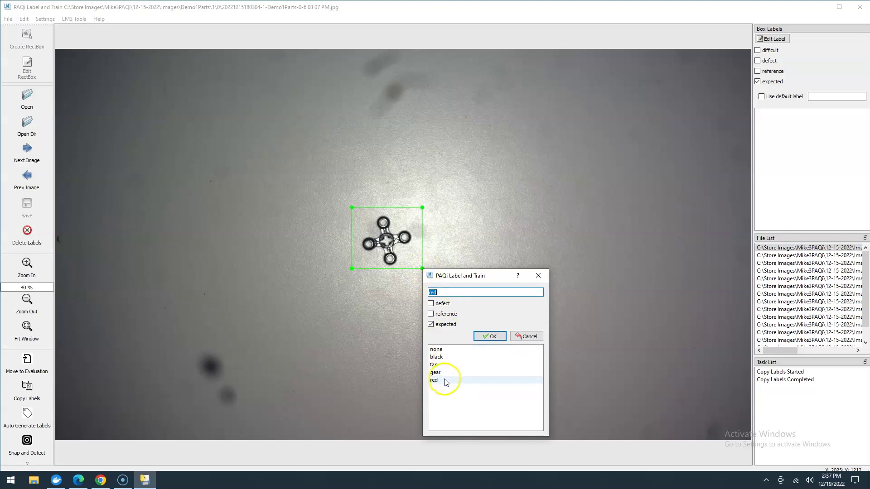
type("gear")
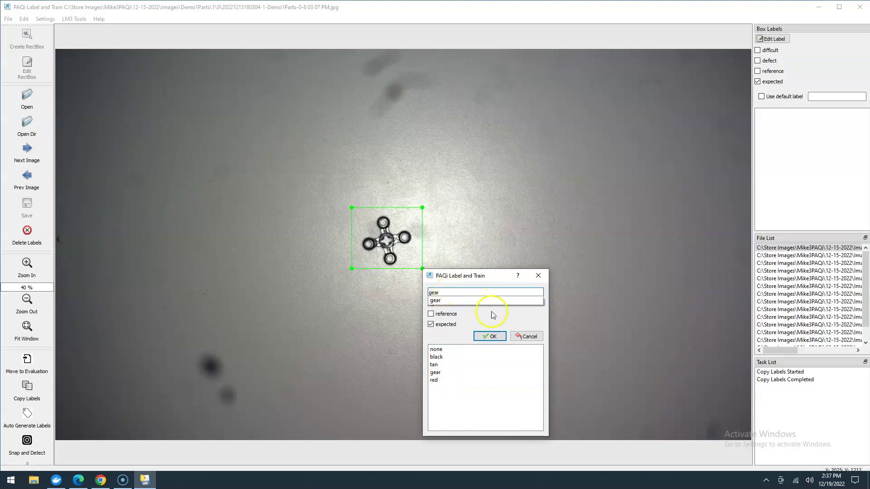
left_click(493, 315)
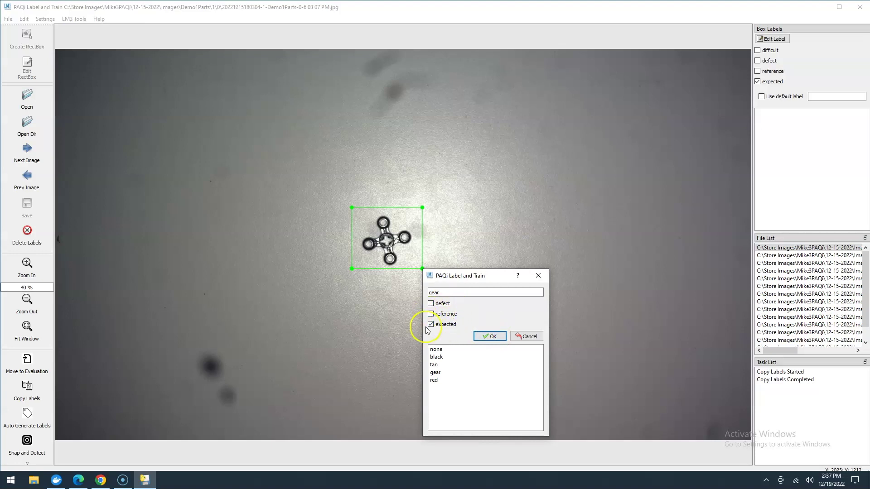
left_click(493, 337)
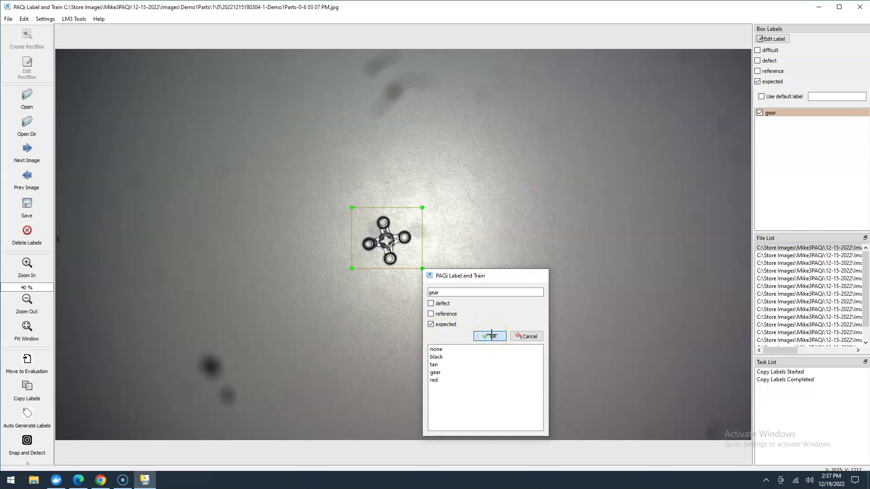
left_click(490, 336)
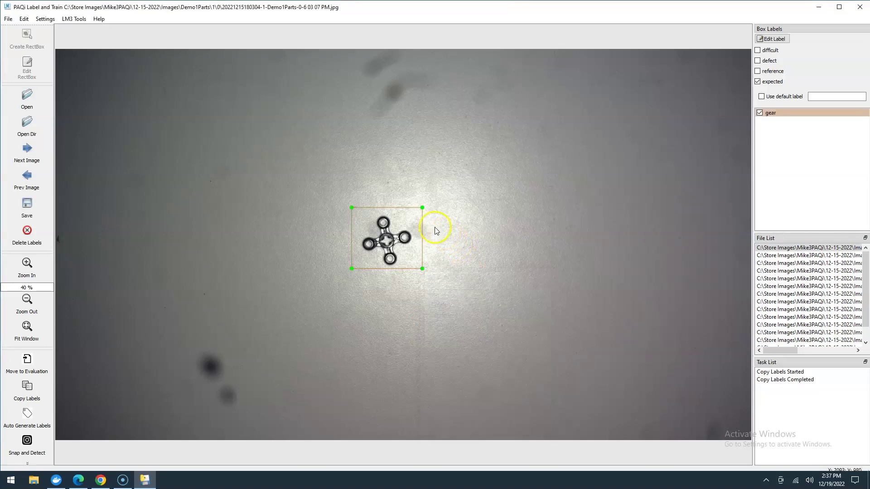
Step: Slightly adjust the gear box around the part and save the image's labels
left_click_drag(395, 224, 422, 209)
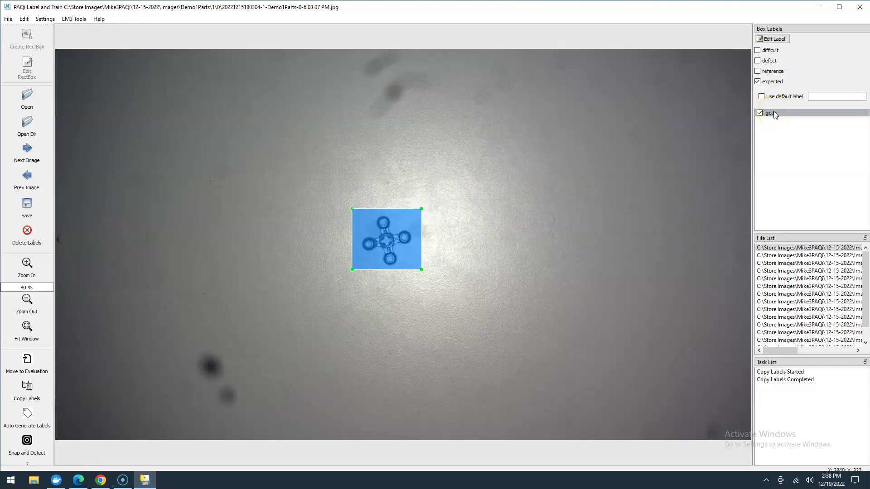
left_click(512, 171)
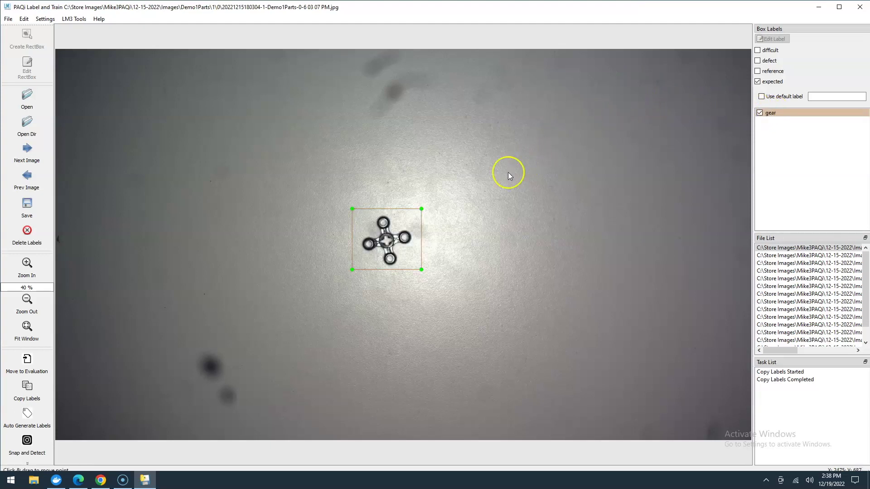
left_click(35, 207)
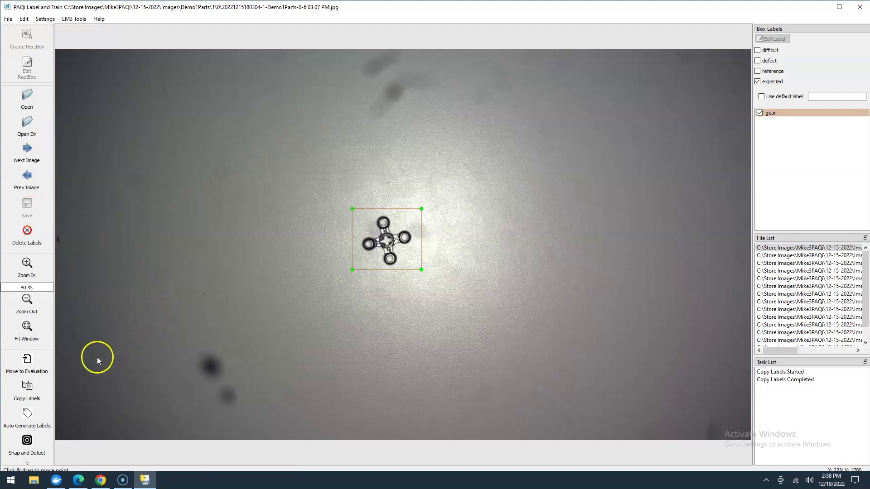
Step: Copy the gear label to the next image only, and open that image to check the copied box
left_click(20, 393)
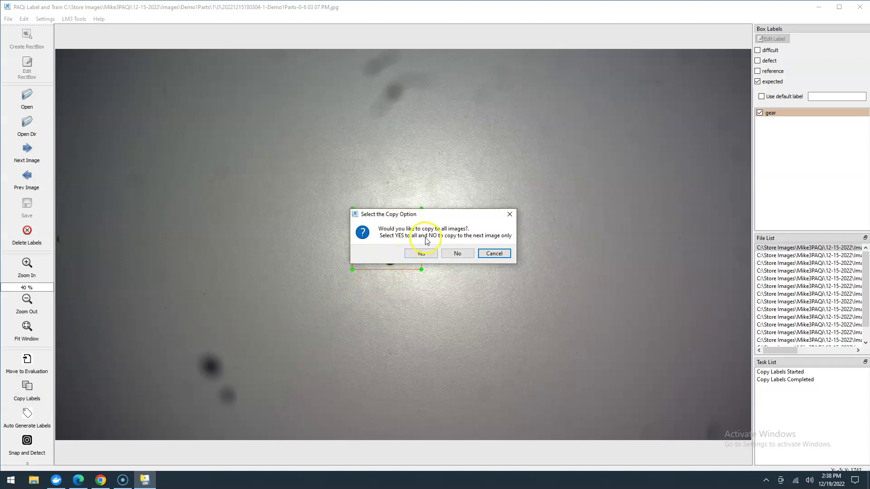
left_click(457, 253)
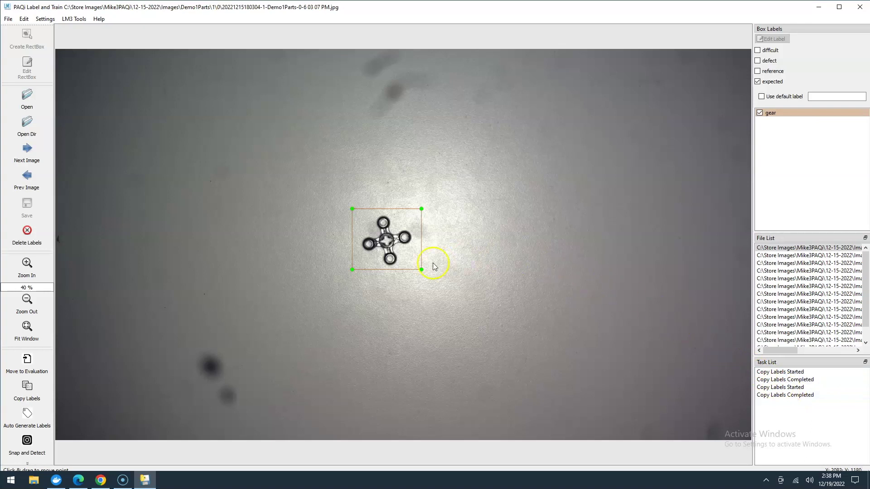
left_click(31, 154)
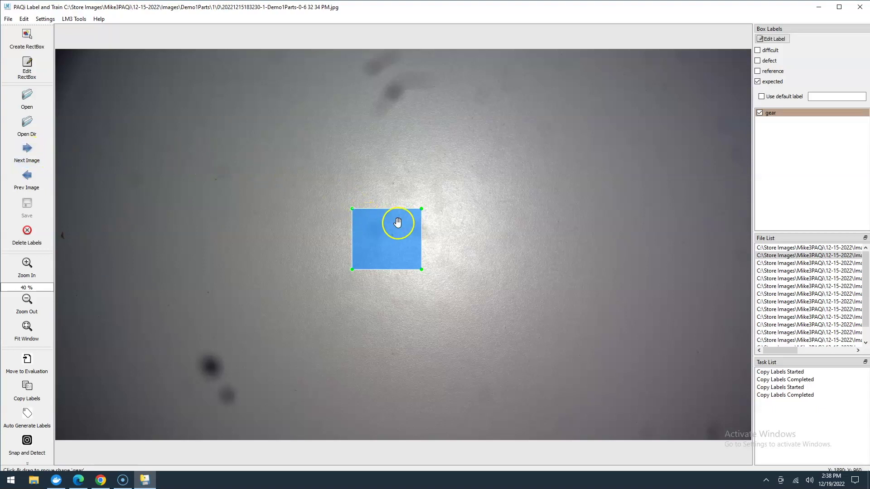
left_click(452, 239)
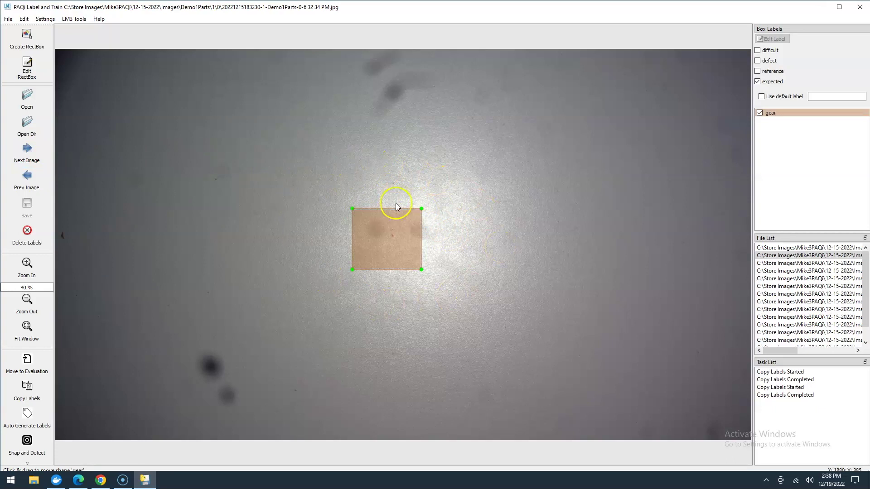
Step: Delete the copied gear box from the empty background image and save the image's labels
left_click(395, 232)
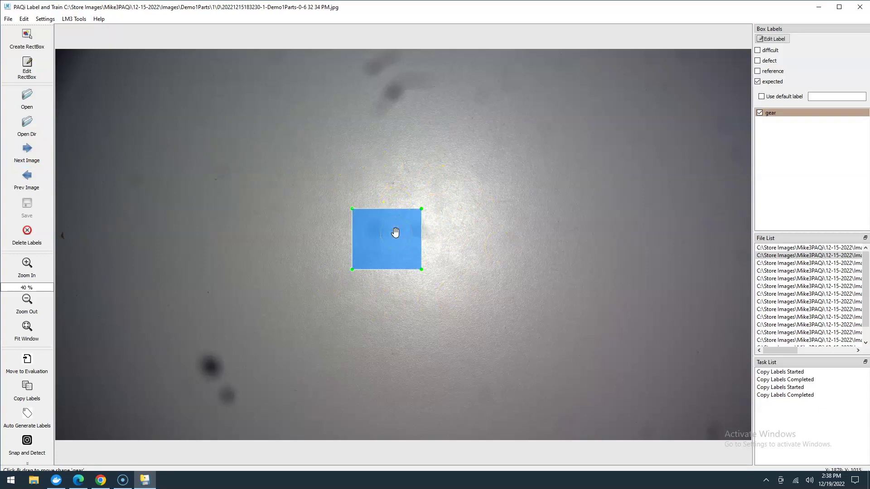
right_click(395, 232)
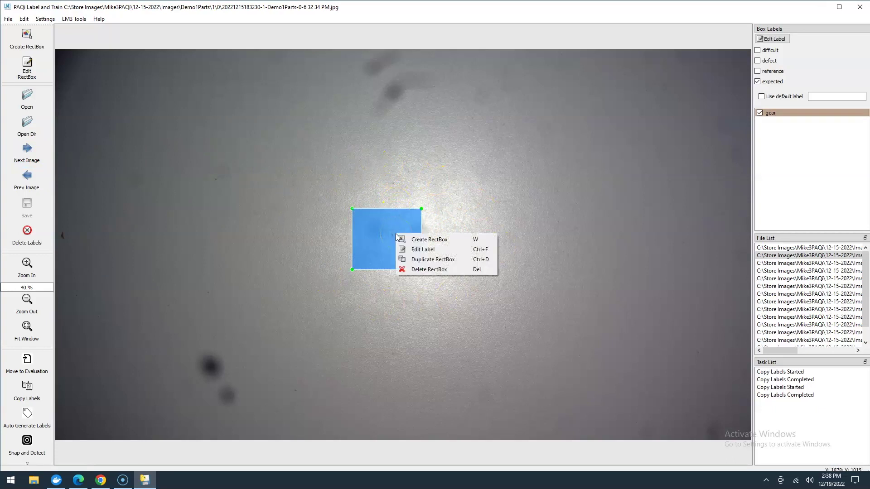
left_click(417, 270)
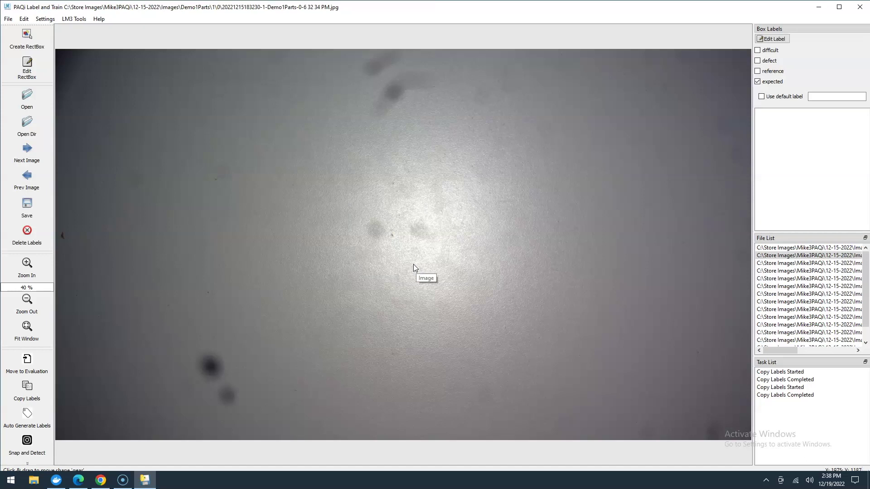
left_click(40, 203)
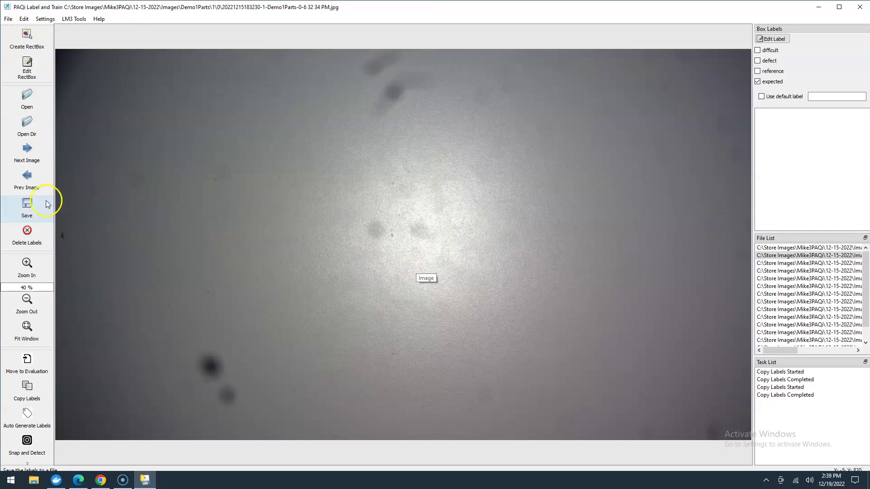
Step: Advance to the image with the single black part, draw a box around the part, and label it black with the expected attribute
left_click(31, 156)
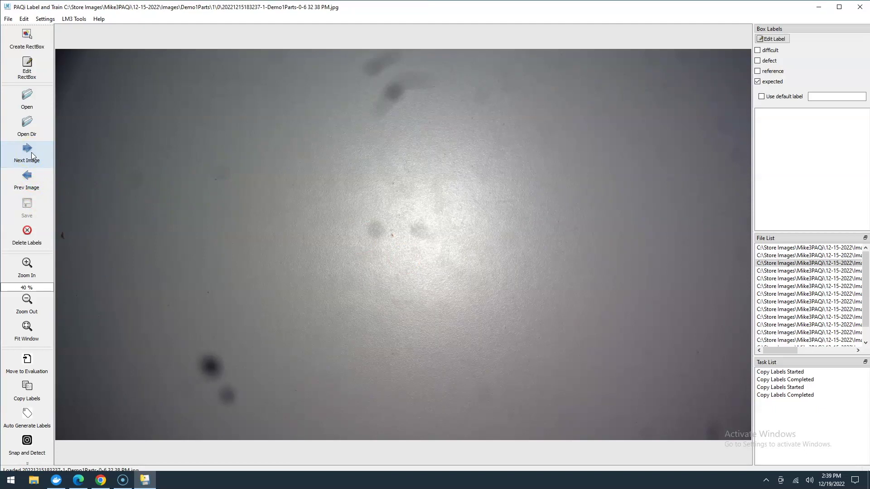
left_click(31, 156)
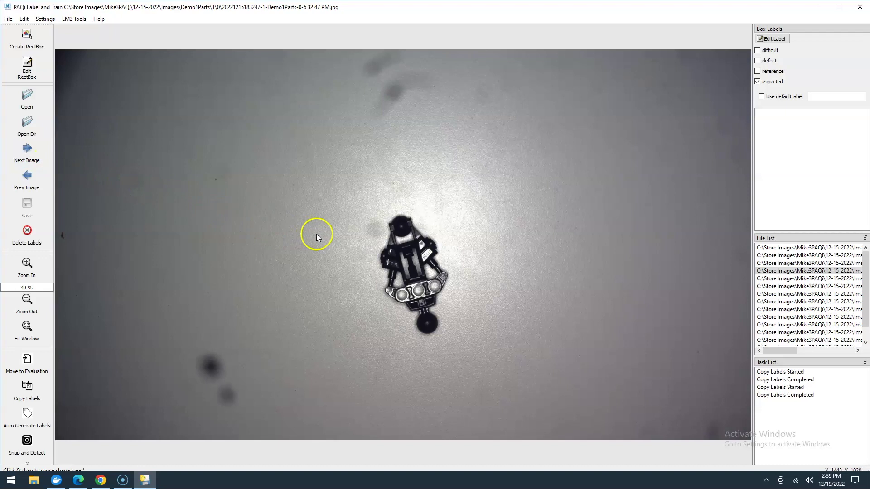
key("w")
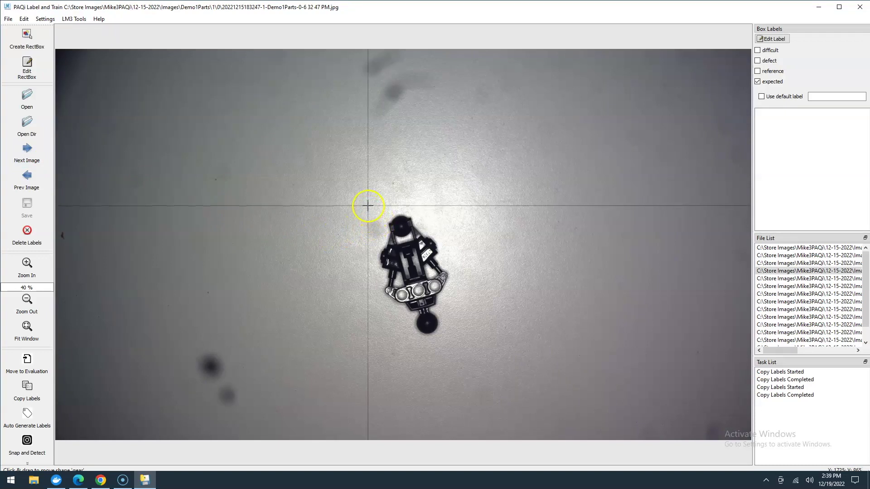
left_click_drag(367, 205, 465, 340)
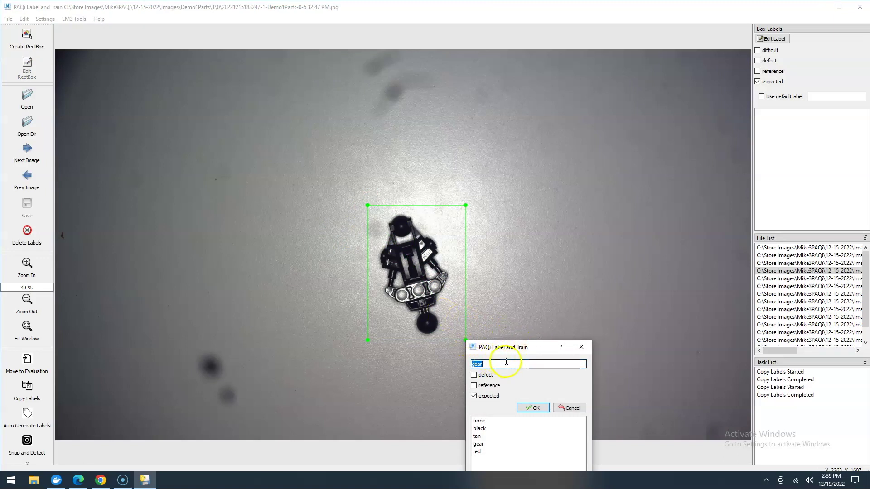
type("black")
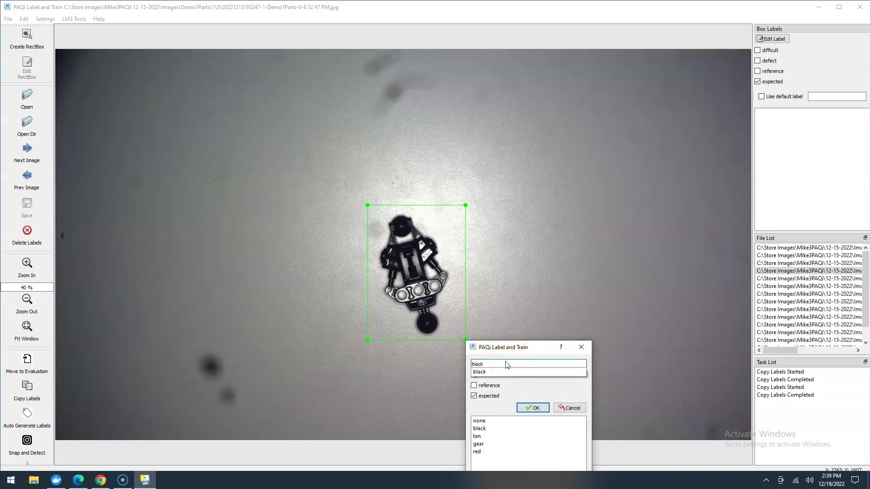
left_click(535, 408)
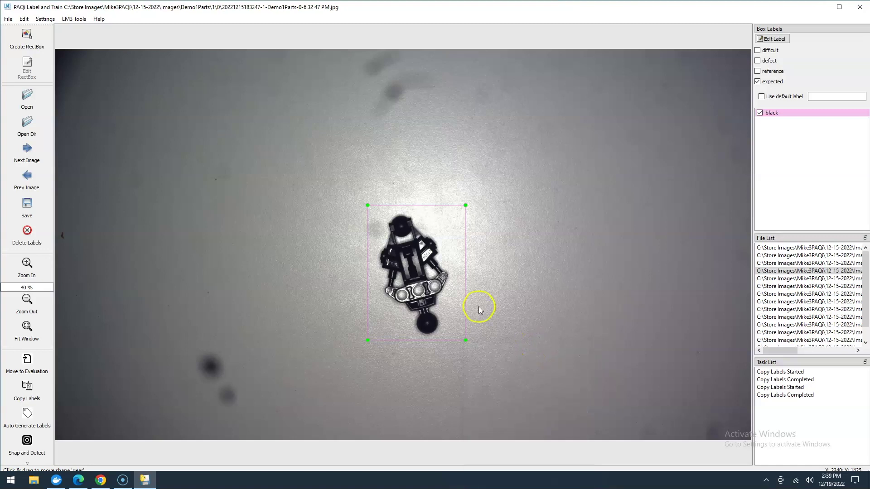
Step: Check the black part's box by selecting and deselecting it, and save the image's labels
left_click(421, 271)
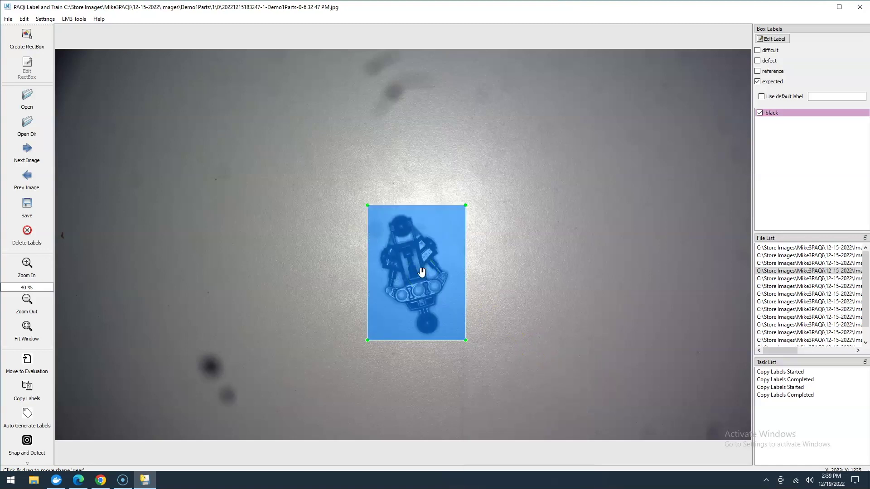
left_click(422, 272)
left_click(327, 262)
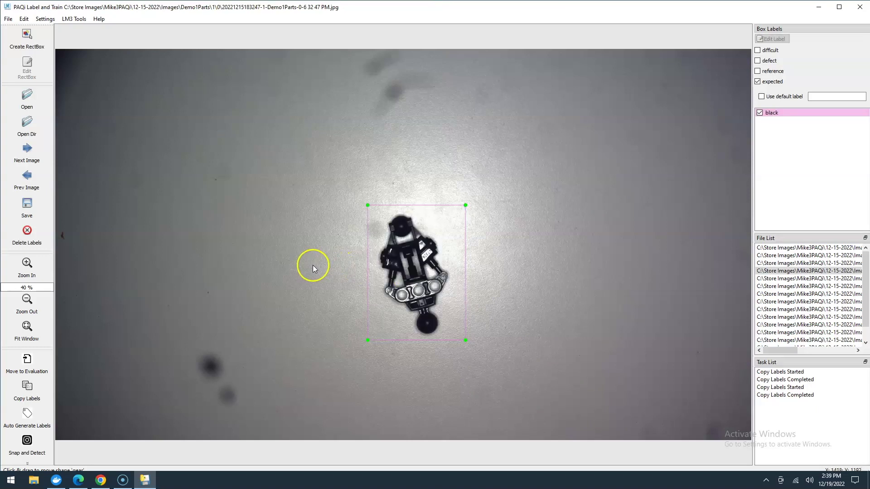
left_click(33, 204)
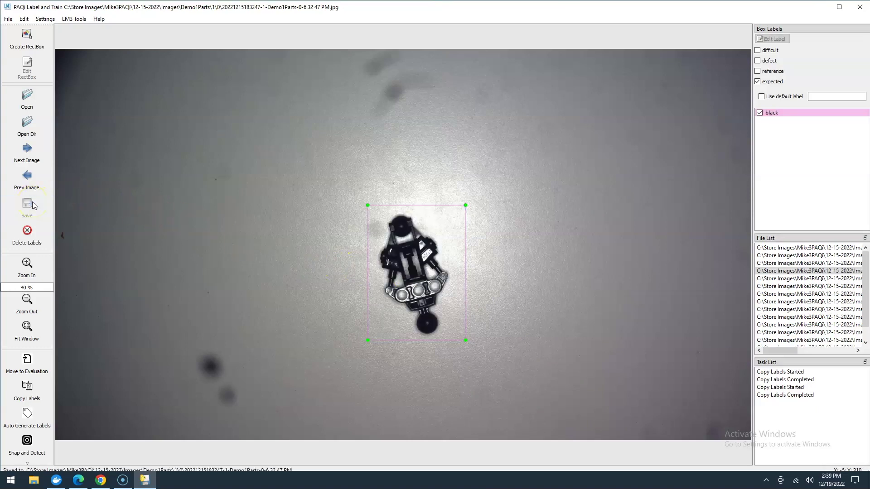
Step: Advance to the image with several mixed parts, box the uppermost tan part, and label it tan with the expected attribute
left_click(26, 153)
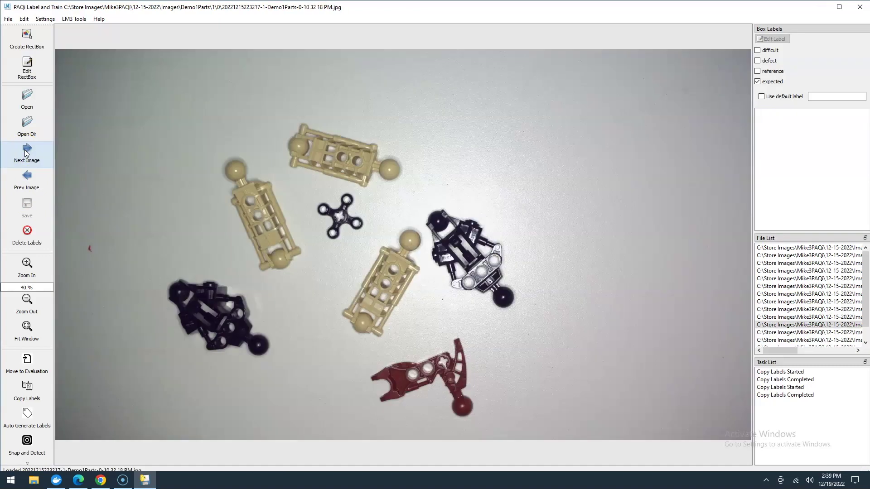
left_click(317, 297)
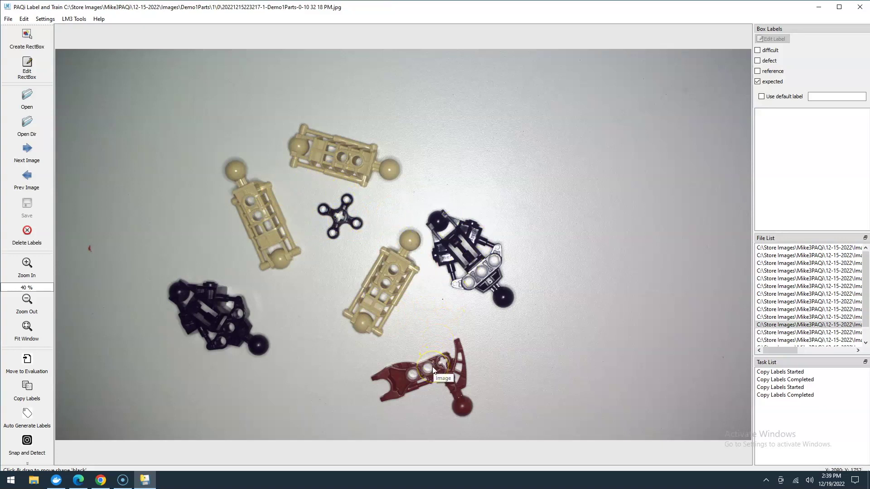
key("w")
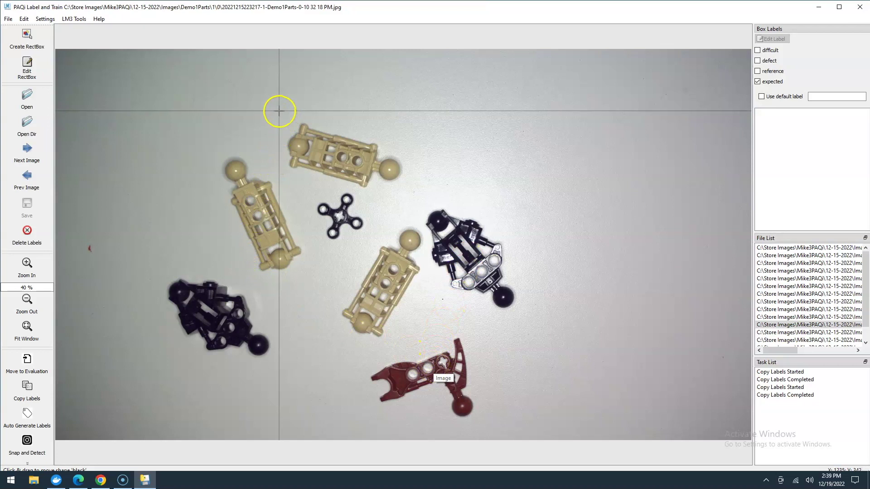
mouse_move(278, 111)
left_mouse_down()
mouse_move(369, 185)
mouse_move(410, 195)
left_mouse_up()
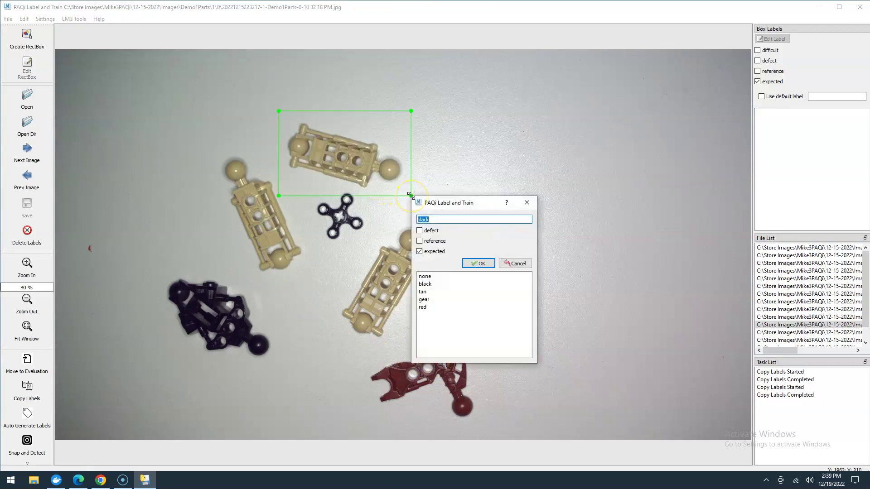
type("ta")
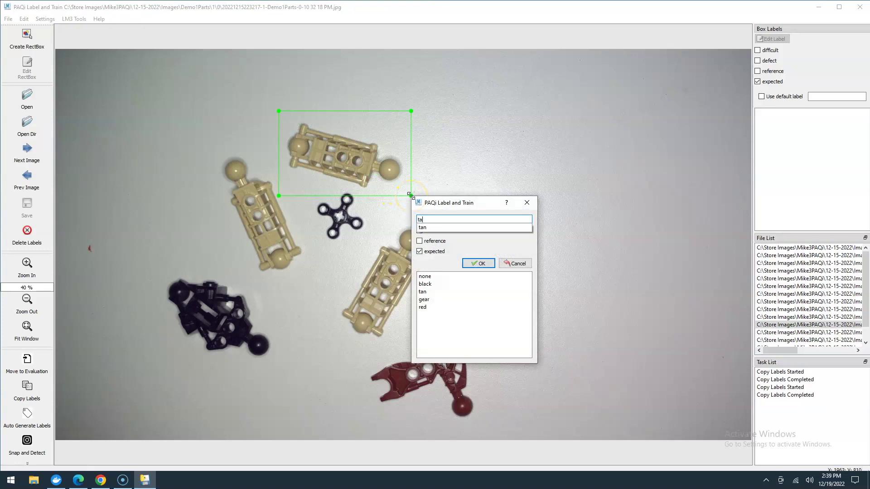
type("n")
left_click(479, 263)
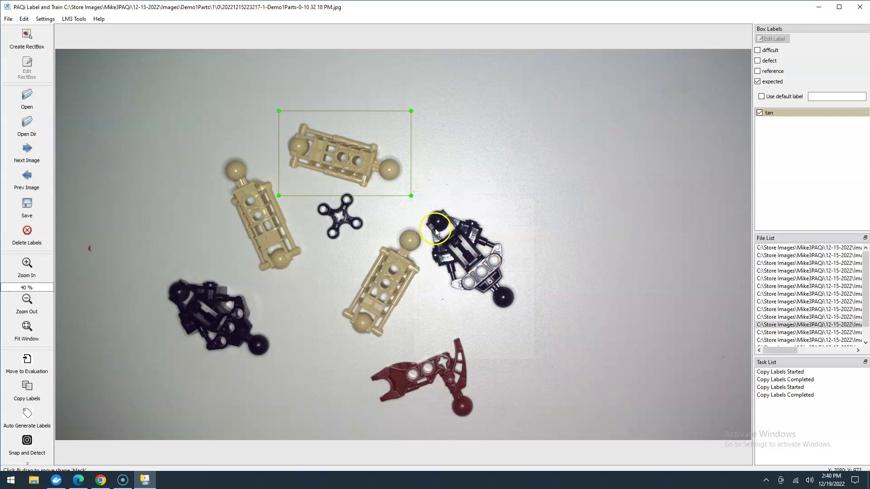
Step: Draw a box around the black part on the right of the image and label it black, with the expected attribute
key("w")
left_click_drag(417, 203, 519, 310)
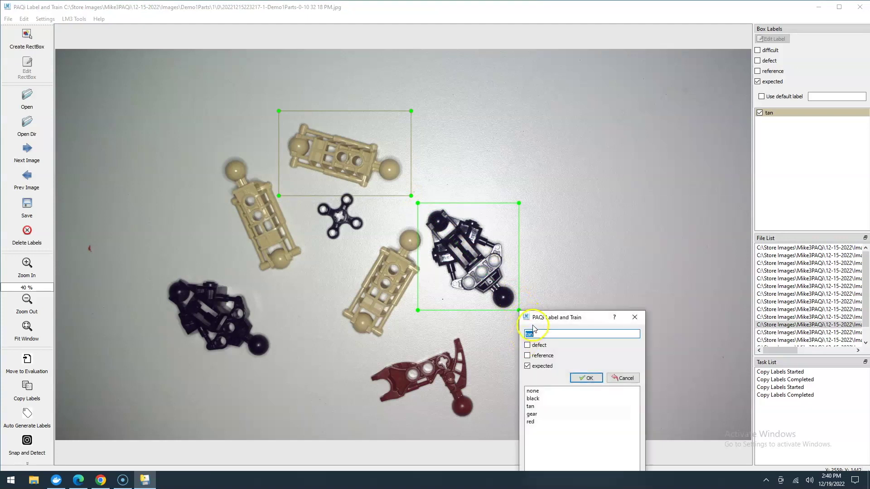
type("bl")
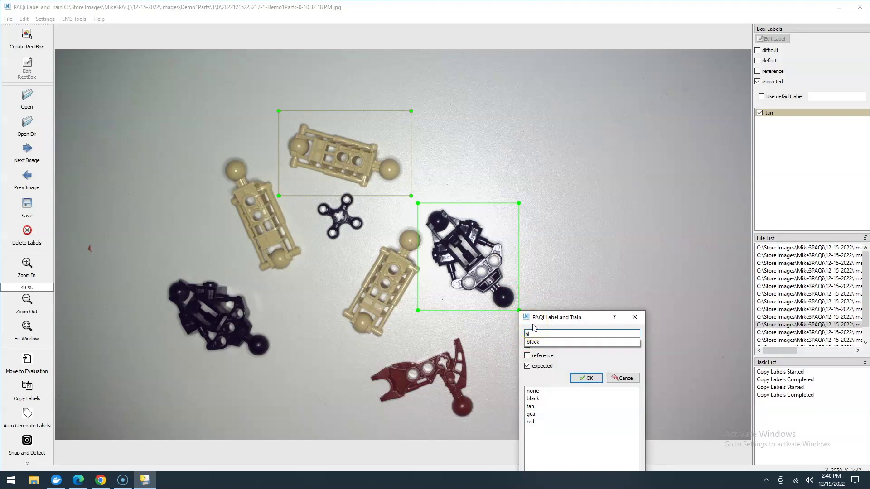
type("ack")
left_click(575, 342)
left_click(588, 379)
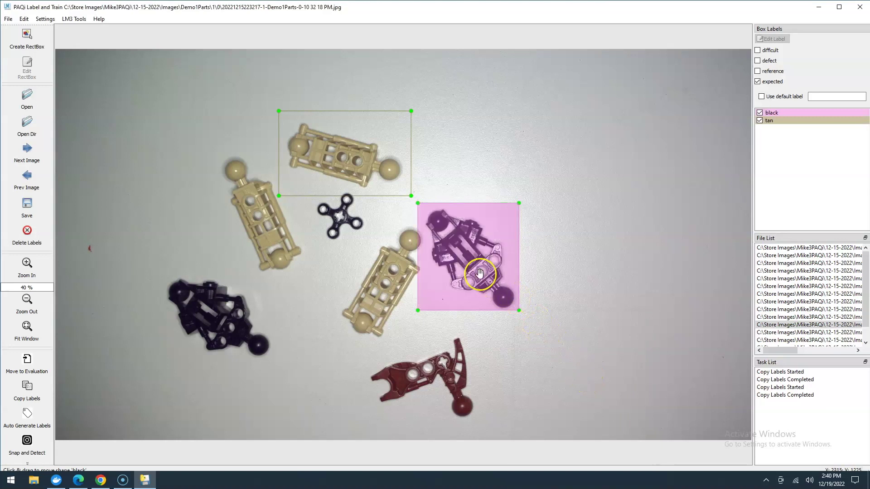
Step: Draw a box around the red part and label it red, with the expected attribute
key("w")
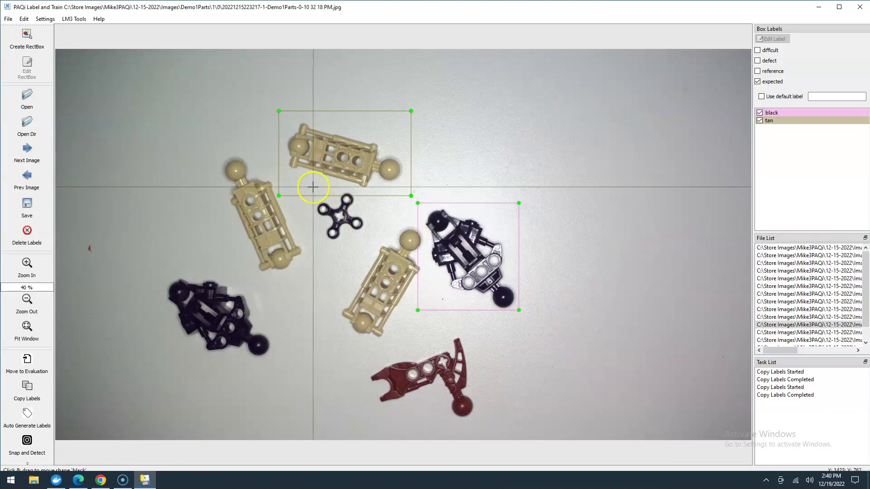
mouse_move(366, 334)
left_mouse_down()
mouse_move(441, 402)
mouse_move(483, 421)
left_mouse_up()
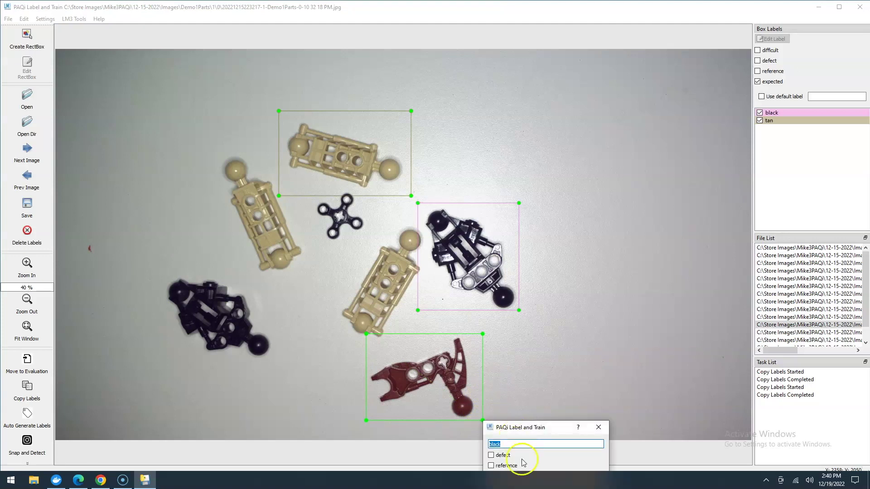
left_click_drag(537, 430, 553, 265)
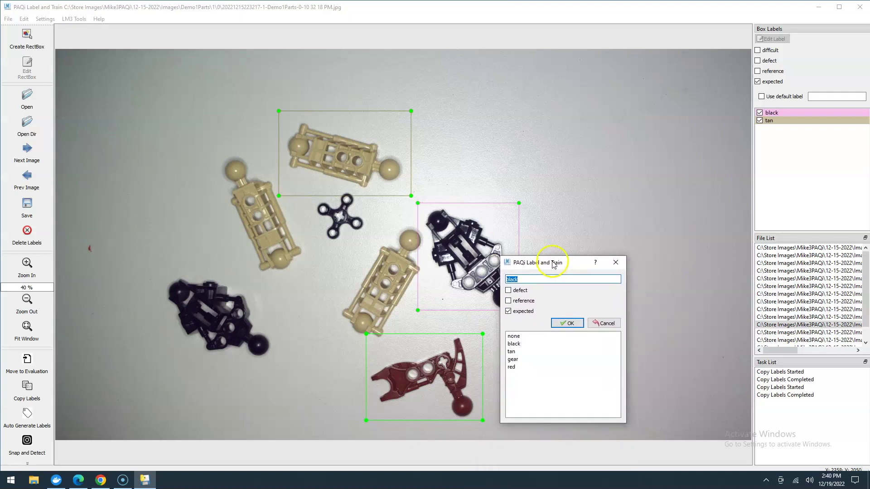
left_click(520, 367)
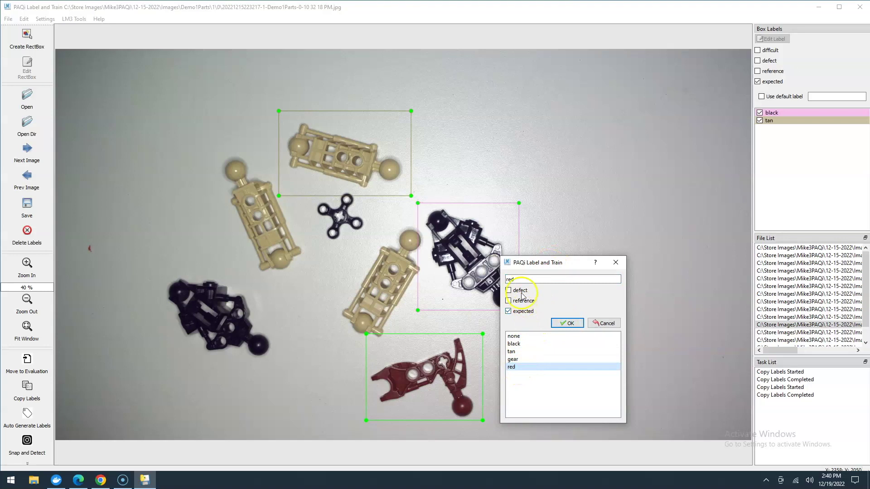
left_click(566, 323)
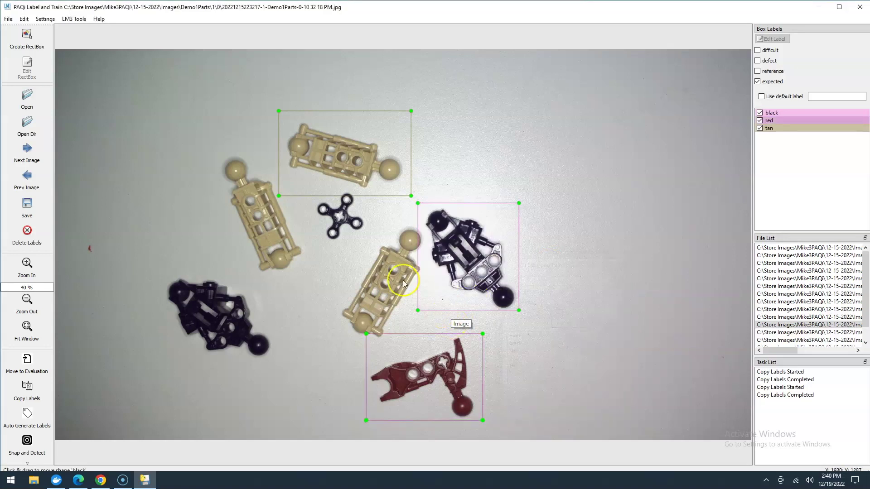
Step: Draw a box around the small four-armed part between the tan parts and label it gear, with the expected attribute
key("w")
left_click_drag(311, 192, 368, 241)
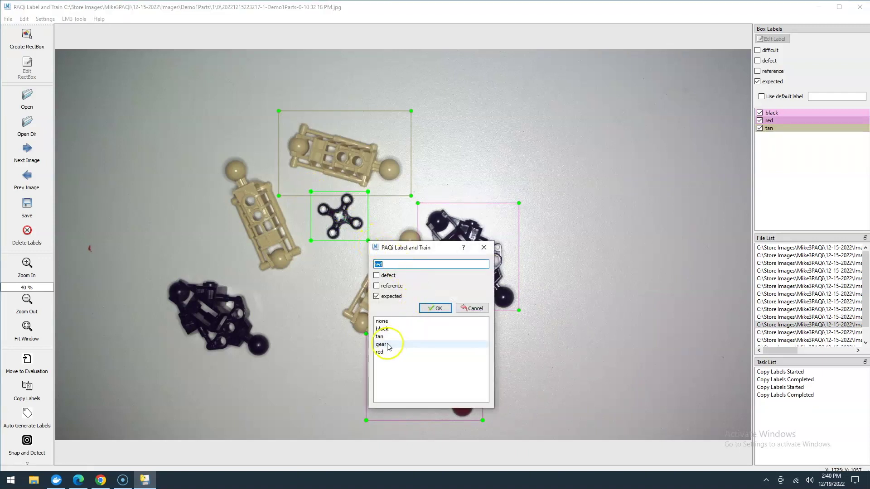
left_click(383, 345)
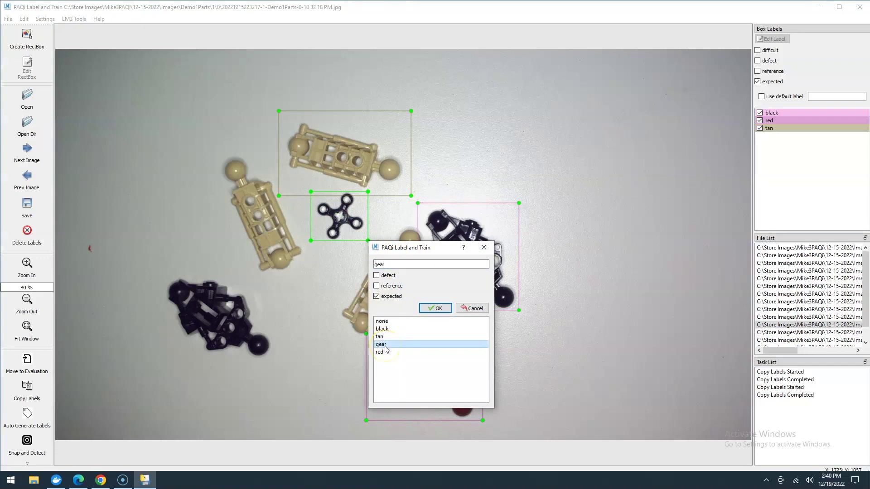
left_click(438, 309)
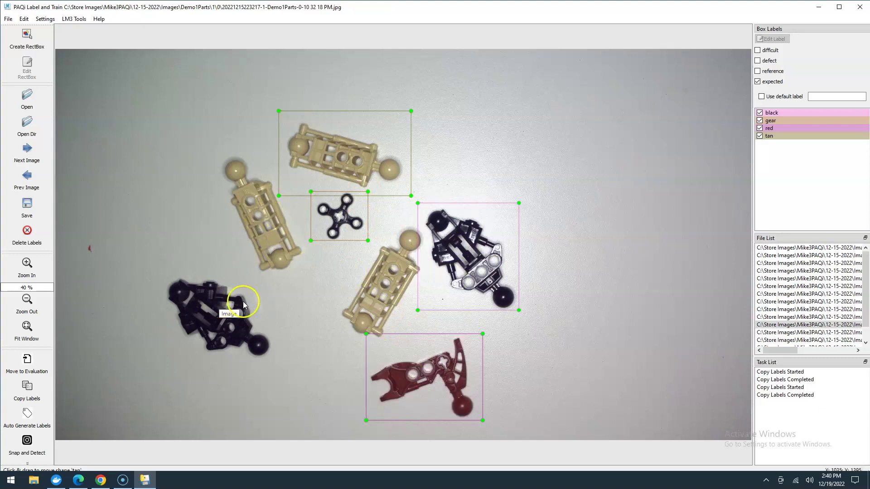
Step: Duplicate the tan box and fit the copy around the tan part below the gear, then place a duplicate of it over the leftmost tan part
left_click(364, 153)
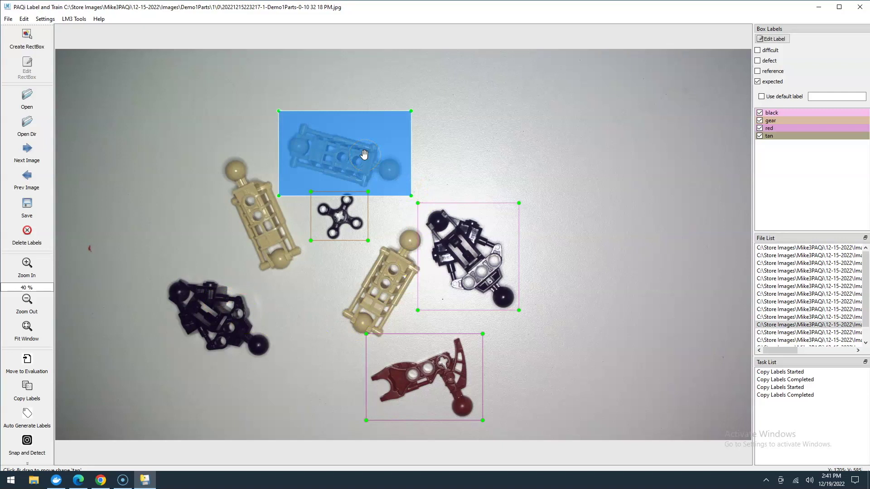
right_click(365, 157)
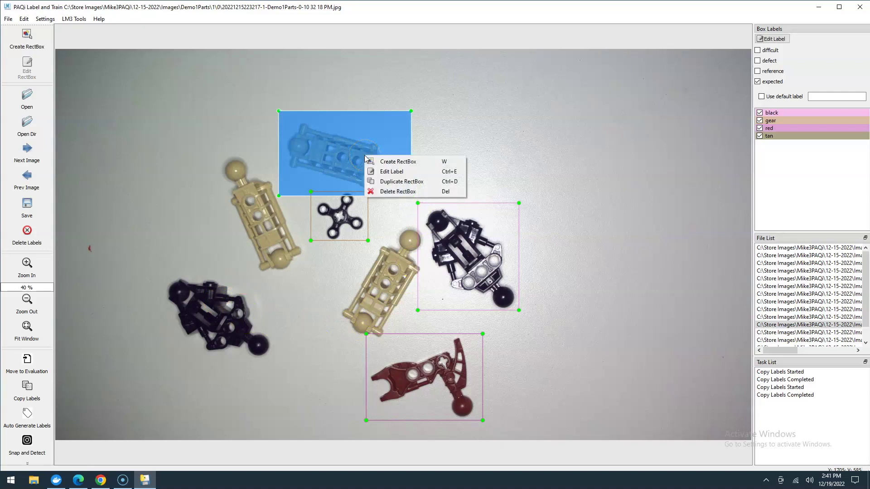
left_click(388, 183)
left_click_drag(355, 152, 377, 261)
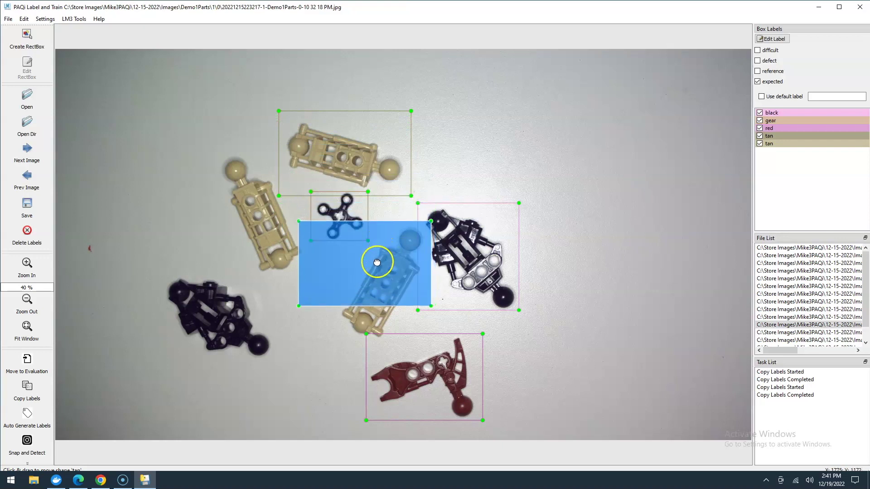
left_click_drag(298, 308, 335, 344)
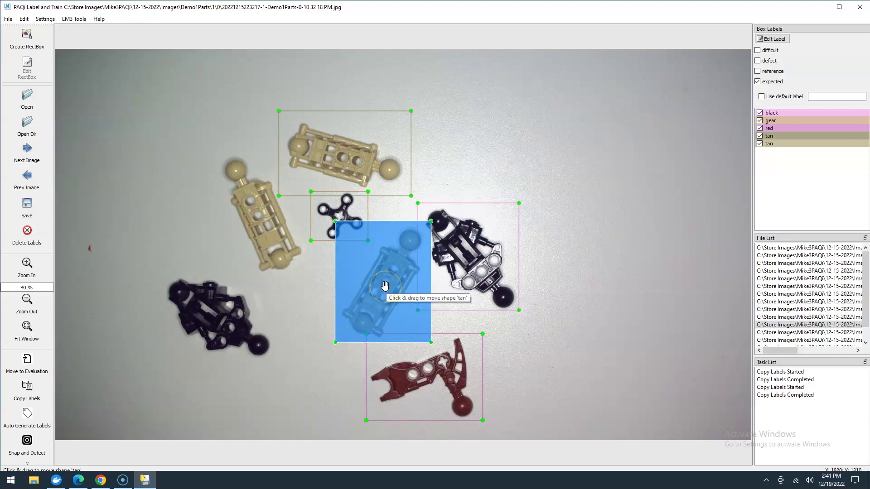
key("ctrl+d")
left_click_drag(385, 287, 269, 223)
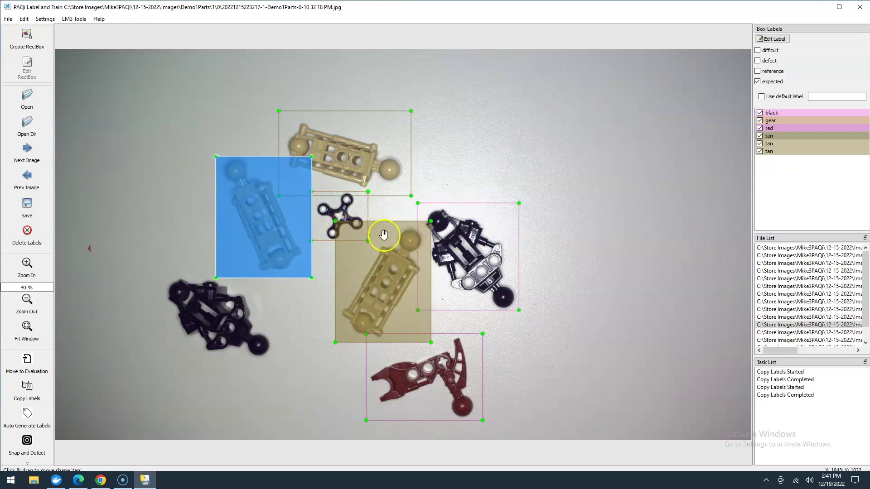
Step: Duplicate the black box, fit the copy around the unlabelled black part at the lower left of the image, and save the labels
left_click(469, 252)
key("ctrl+d")
left_click_drag(469, 252, 224, 323)
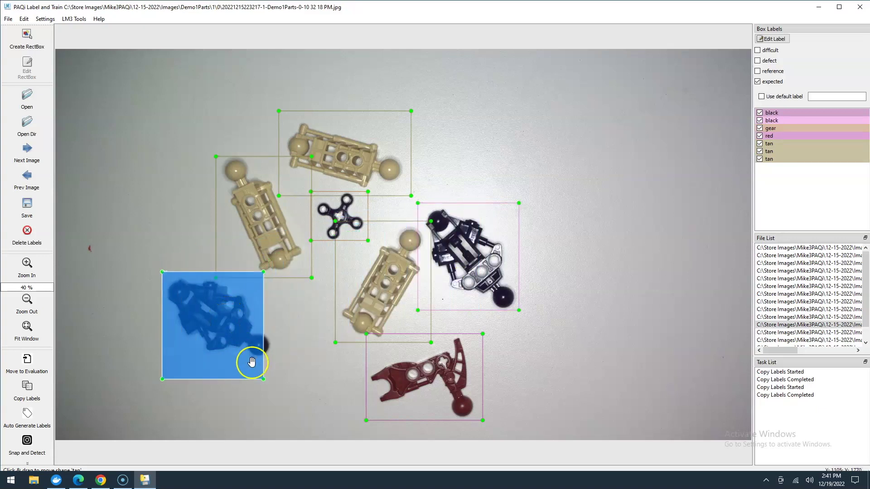
left_click_drag(264, 379, 272, 362)
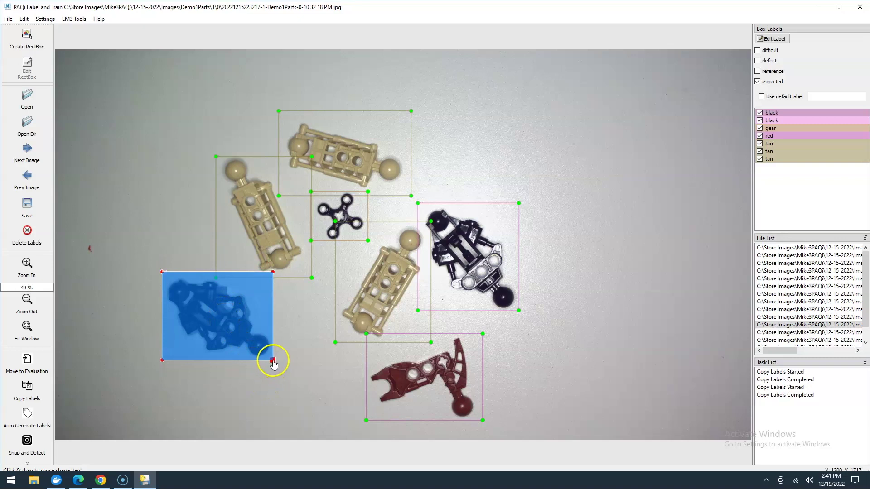
left_click(320, 336)
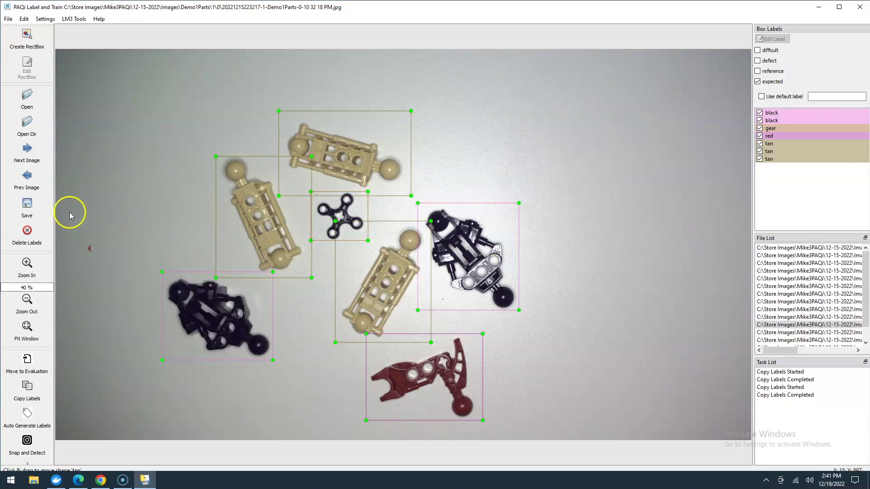
left_click(35, 209)
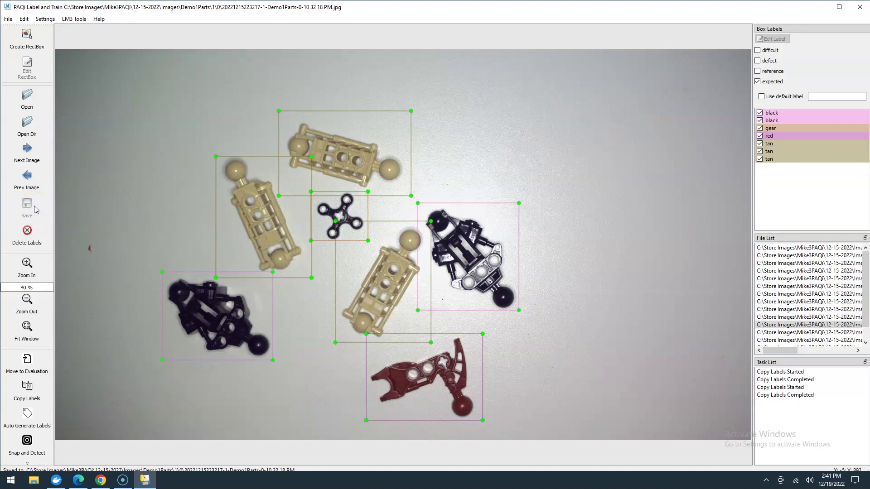
Step: Copy the labels of the 10 32 18 PM image to the next image only and open that image to check them
left_click(30, 149)
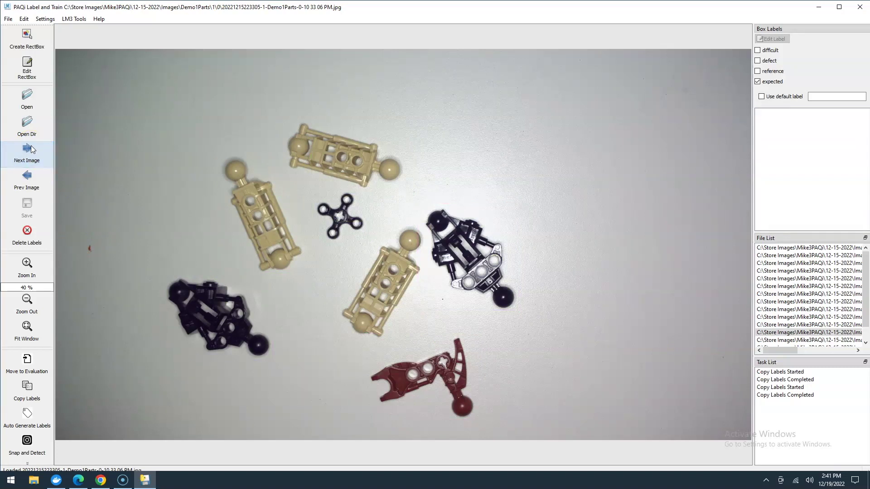
left_click(37, 178)
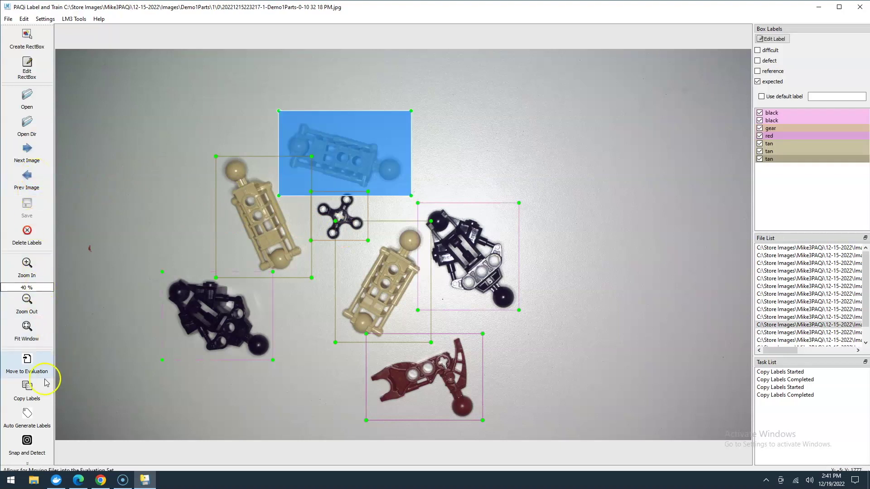
left_click(33, 388)
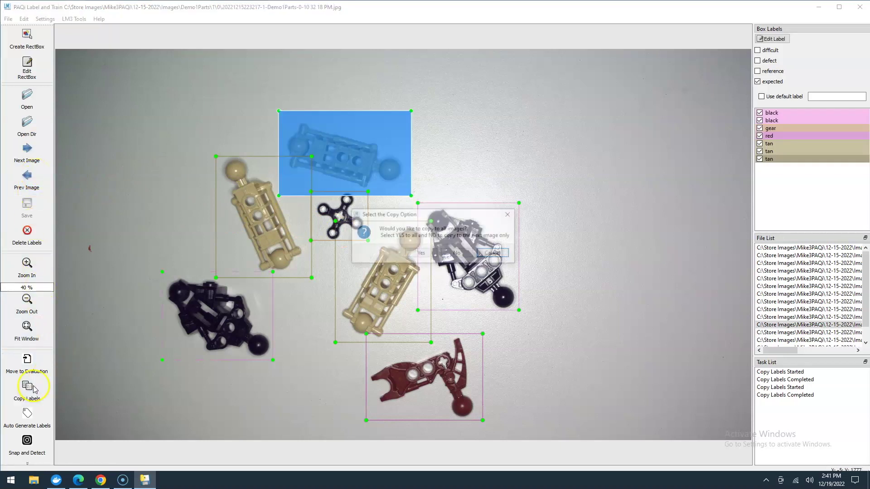
left_click(457, 254)
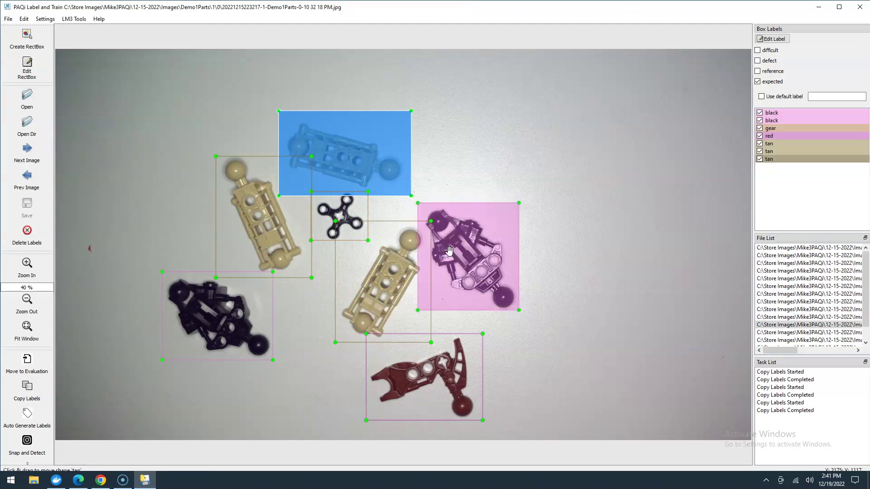
left_click(34, 152)
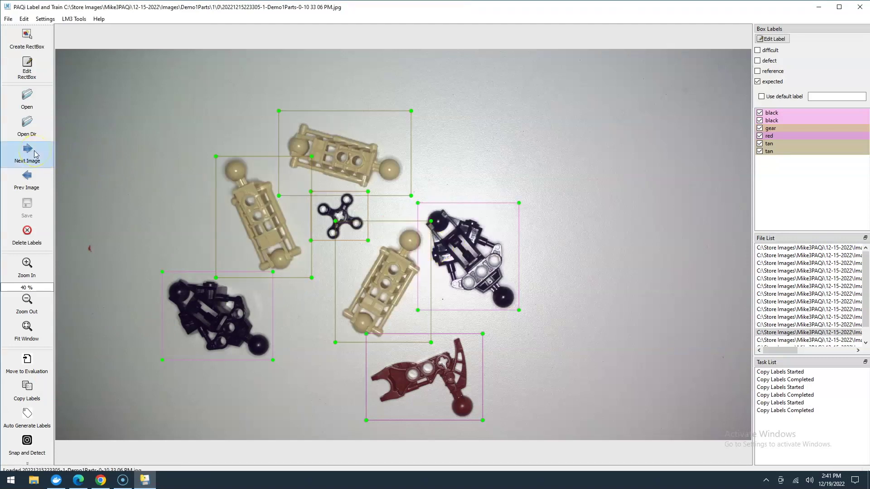
Step: Preview the 10 33 34 PM image, return to 10 33 06 PM, copy its labels to the next image only, and open that image
left_click(34, 151)
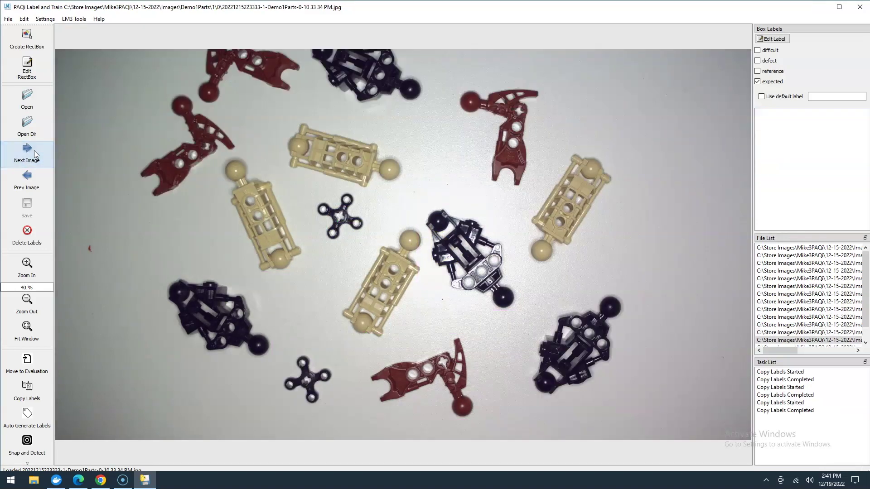
left_click(30, 179)
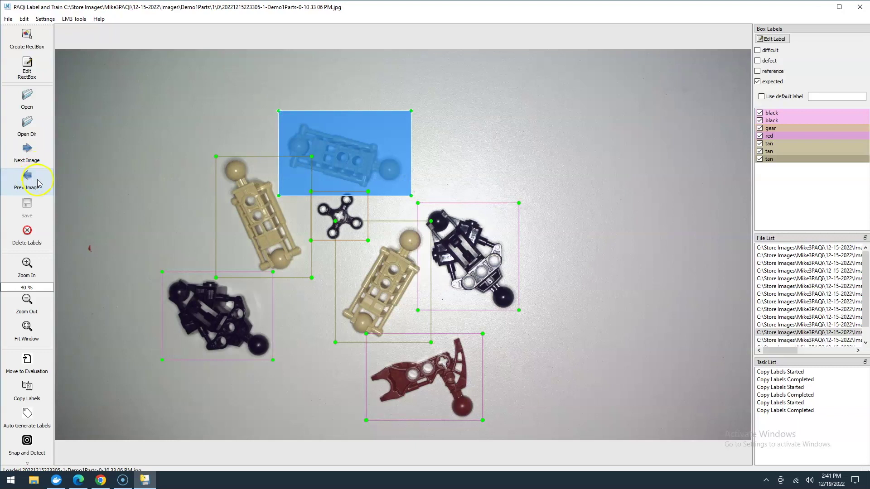
left_click(39, 334)
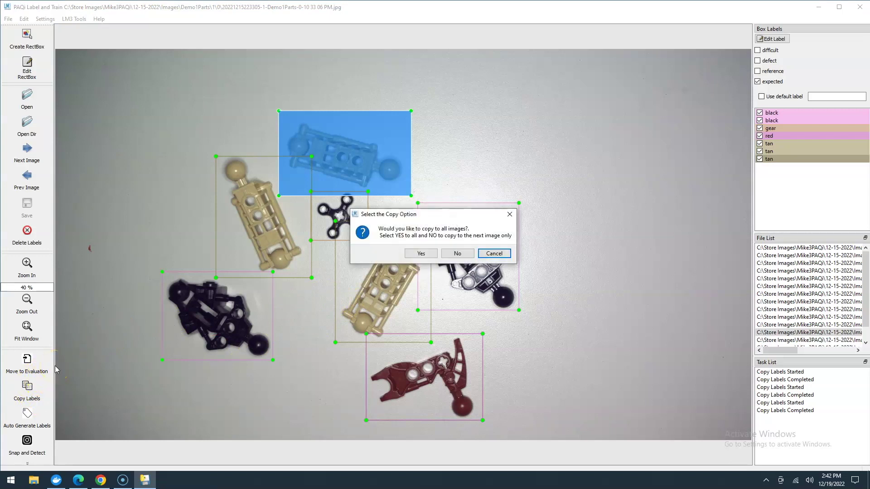
left_click(457, 254)
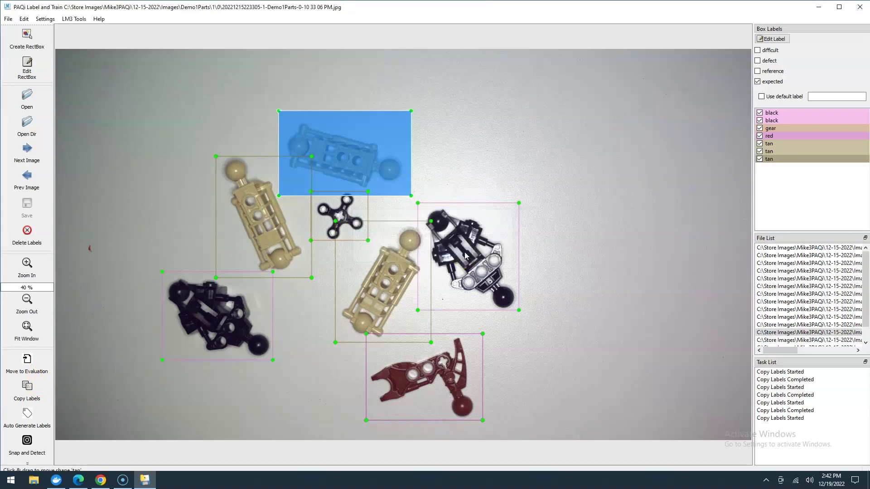
left_click(26, 148)
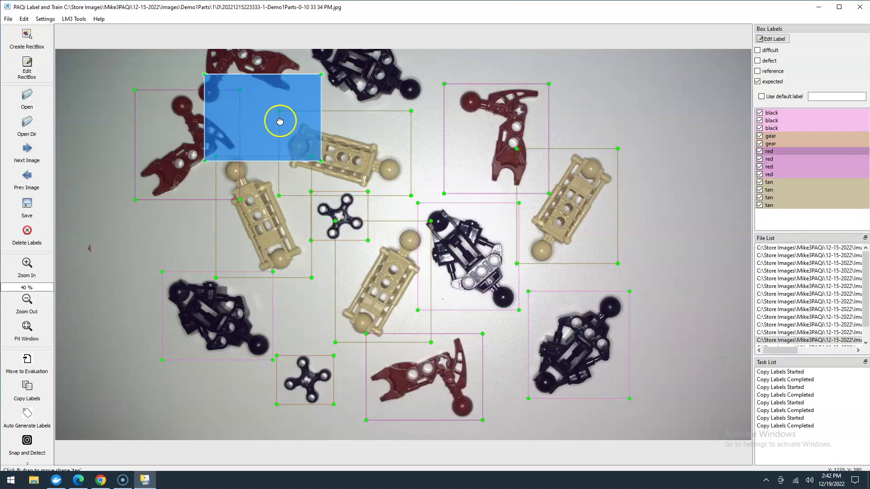
Step: Place a duplicated red box over the red part cut off by the image's upper edge
left_click(27, 179)
left_click_drag(248, 56, 363, 138)
double_click(390, 239)
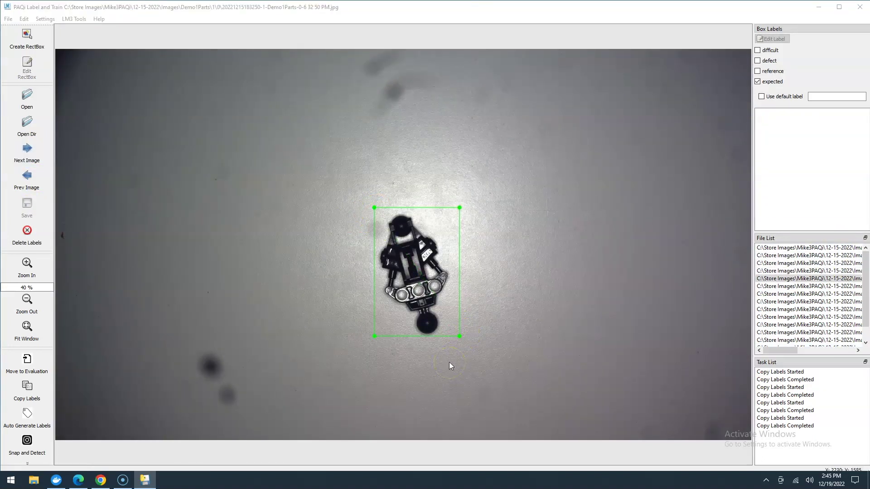
Step: Box the black part in each unlabelled single-part image, label it black with the expected attribute, and move on through the images
left_click_drag(363, 208, 458, 334)
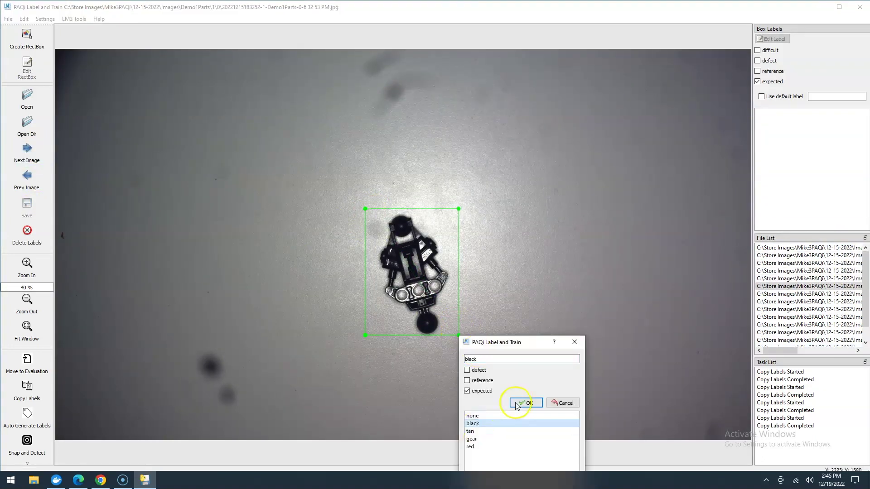
left_click(521, 402)
left_click(514, 375)
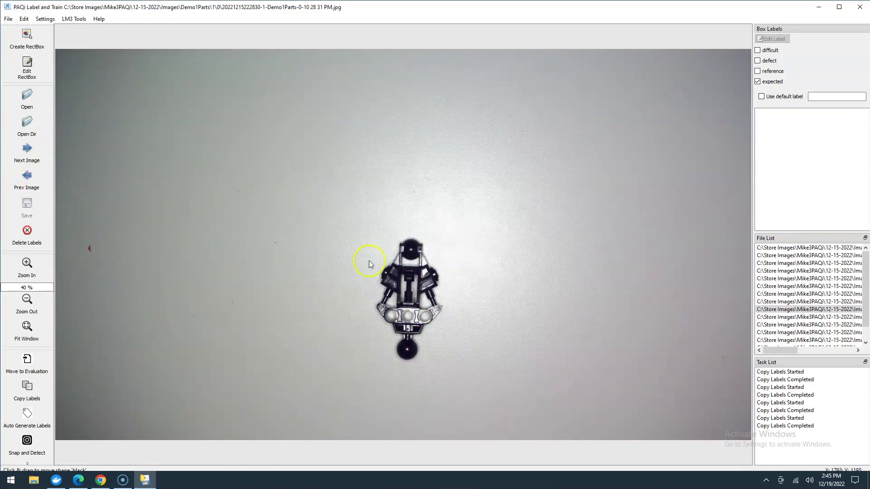
left_click(505, 398)
left_click(29, 155)
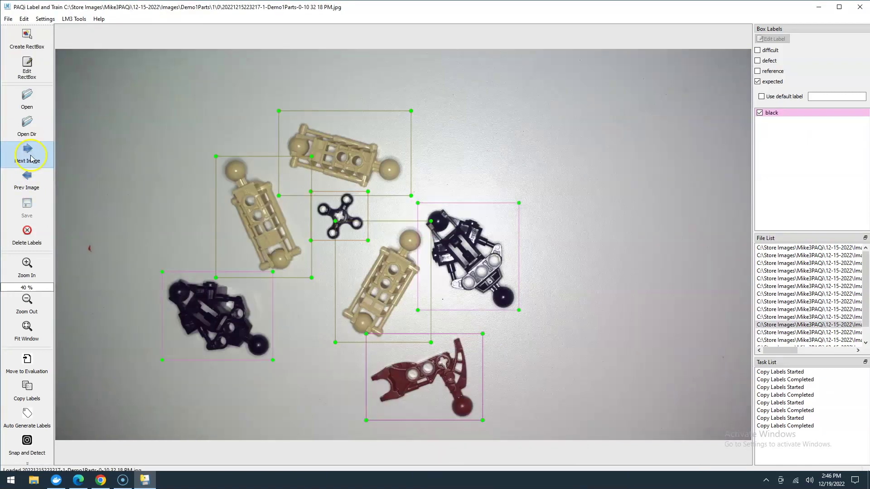